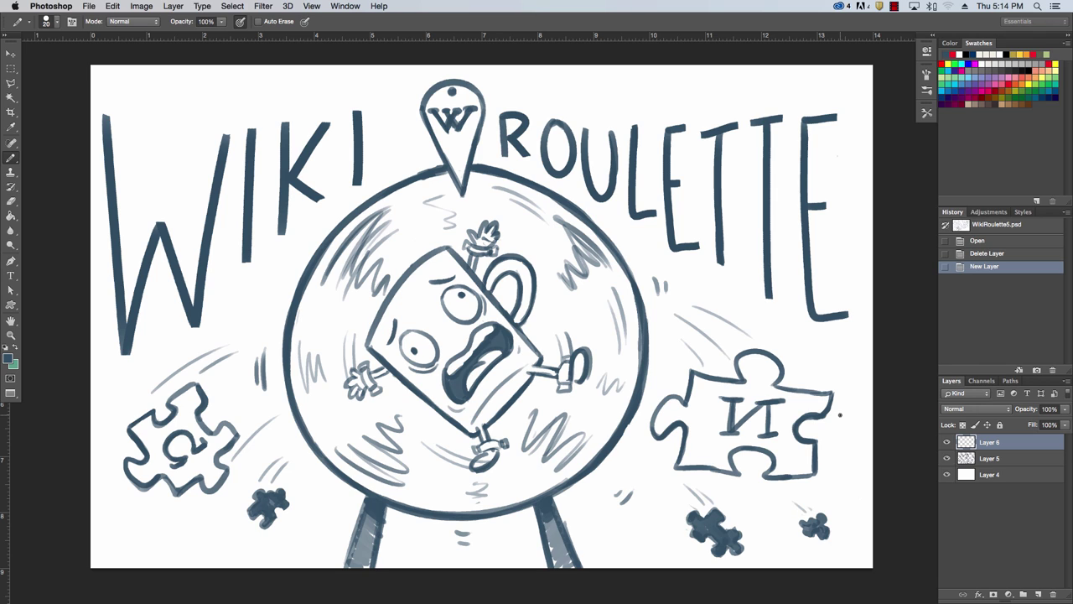
- Hide Layer 5 and pencil the front edge and domed top of a head in the canvas's upper-right area on Layer 6
click(947, 459)
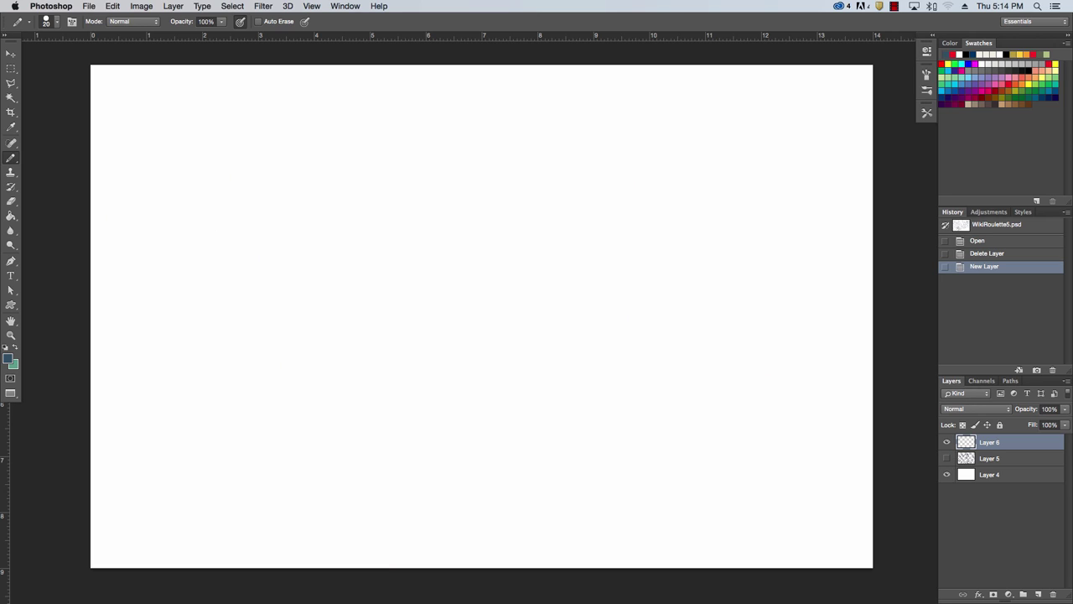
key(Tab)
drag(602, 182, 602, 237)
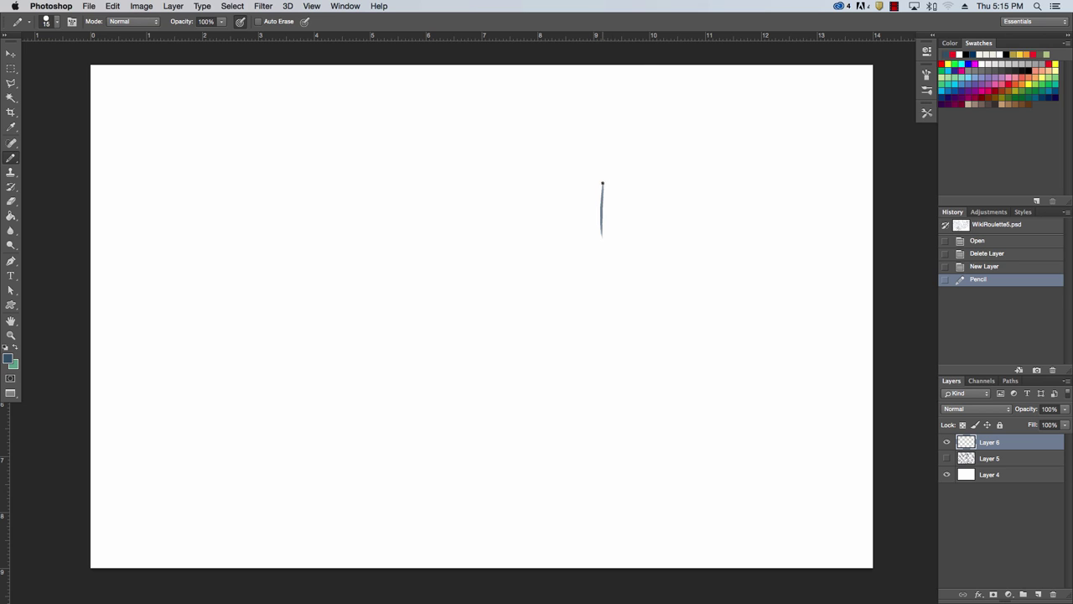
drag(602, 181, 674, 170)
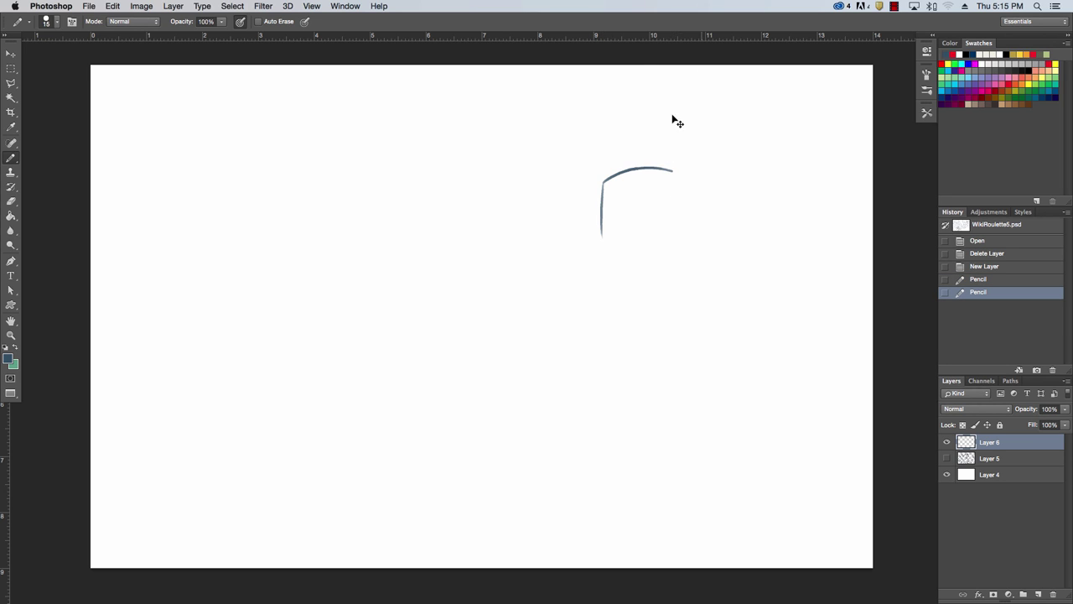
key(cmd+z)
drag(602, 183, 676, 177)
- Draw worried brows, tired eyes, a long nose, the back of the head and an ear
mouse_move(617, 198)
mouse_down()
mouse_move(627, 231)
mouse_move(617, 193)
mouse_move(648, 201)
mouse_move(640, 216)
mouse_move(609, 214)
mouse_up()
click(612, 203)
click(636, 202)
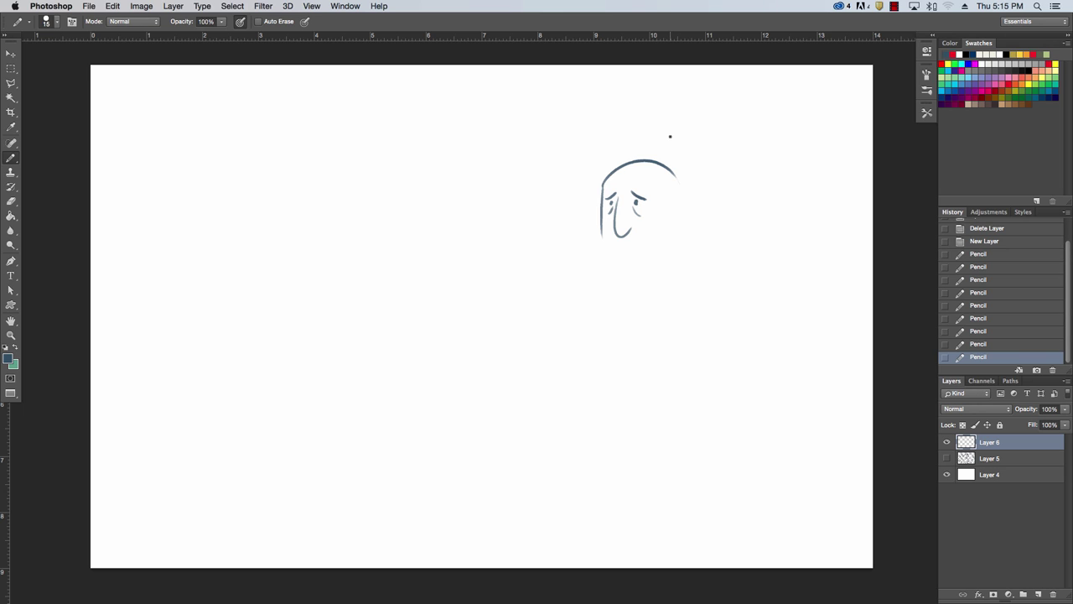
drag(675, 175, 683, 227)
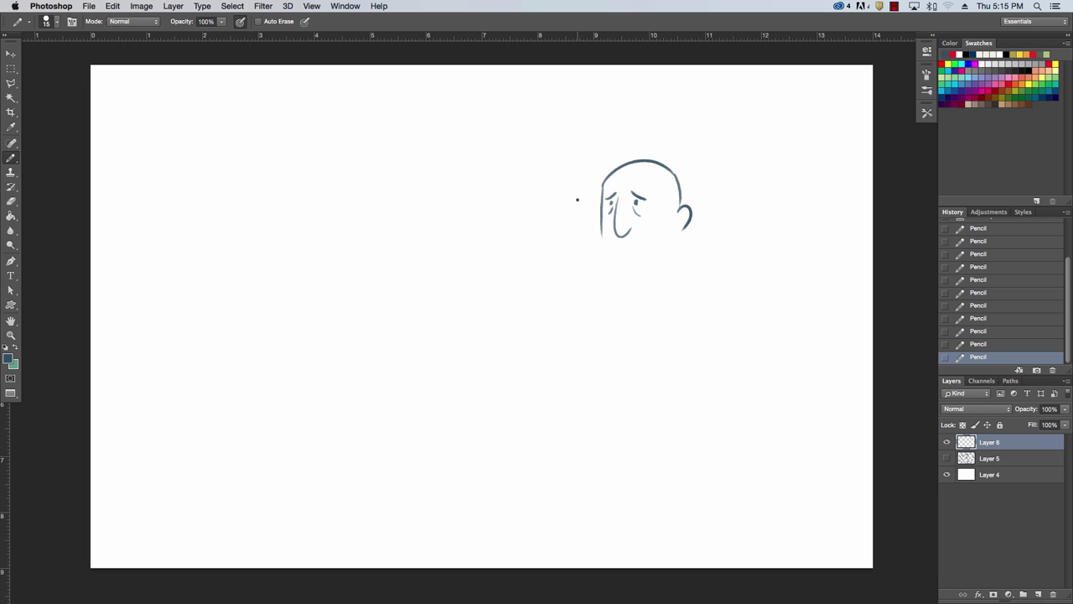
- Draw a rounded hat with a curved, curled-up brim over the head and erase the skull line inside it
drag(577, 200, 709, 204)
key(super+z)
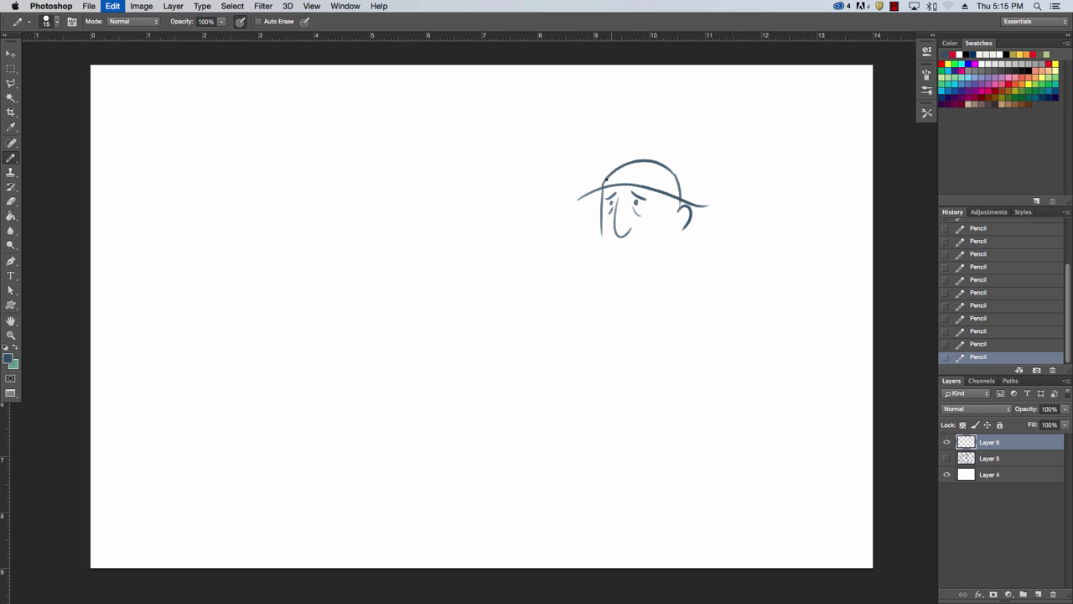
drag(587, 192, 716, 194)
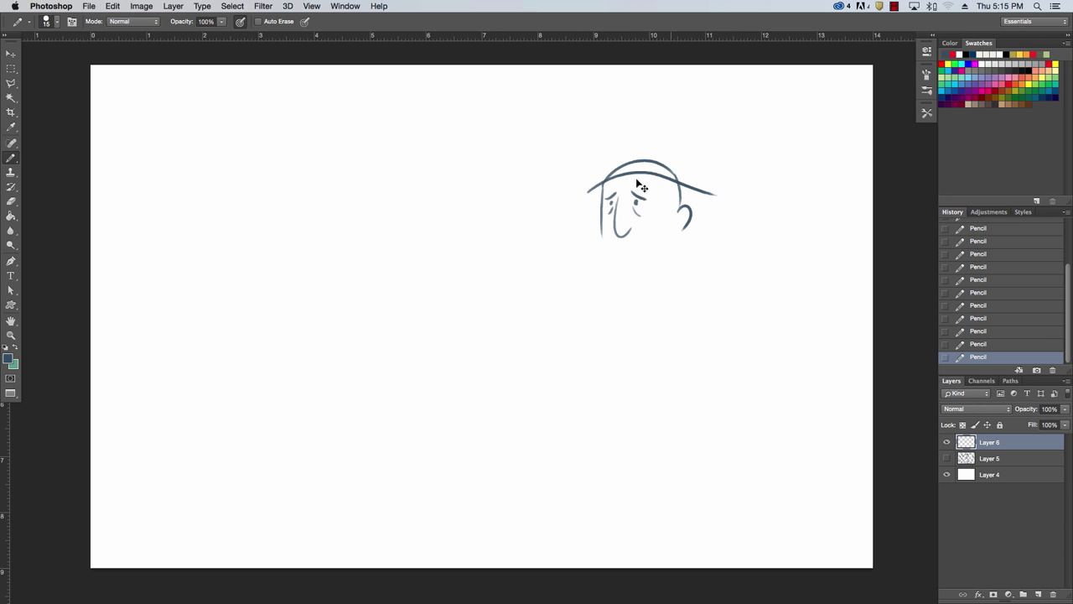
key(super+z)
drag(584, 196, 720, 192)
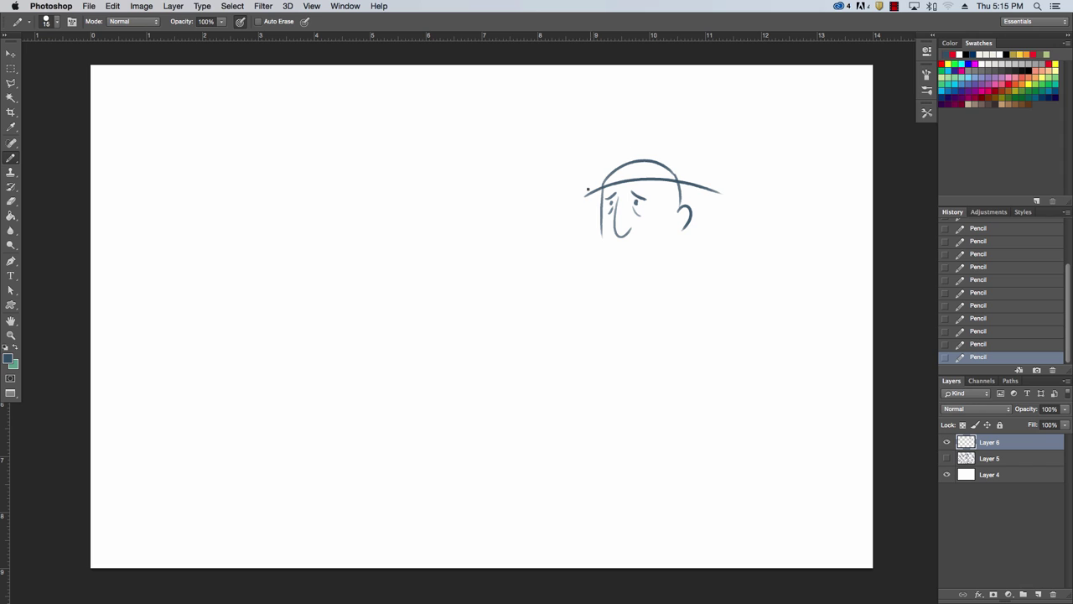
mouse_move(584, 196)
mouse_down()
mouse_move(579, 177)
mouse_move(673, 150)
mouse_up()
key(super+z)
mouse_move(588, 180)
mouse_down()
mouse_move(683, 139)
mouse_move(694, 177)
mouse_move(723, 182)
mouse_move(717, 191)
mouse_up()
key(e)
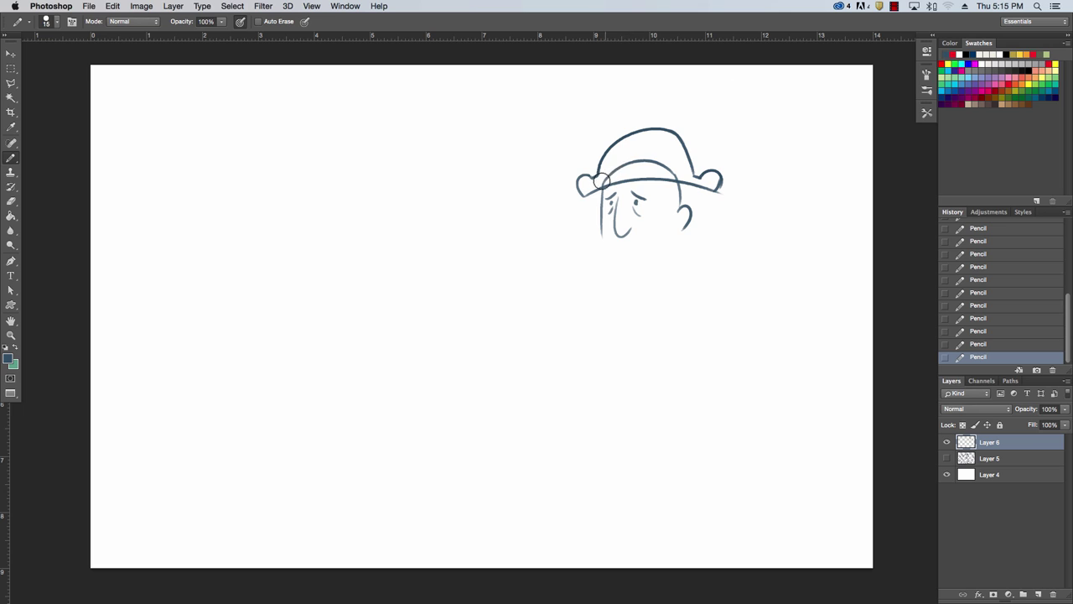
mouse_move(602, 181)
mouse_down()
mouse_move(668, 163)
mouse_move(676, 178)
mouse_move(726, 132)
mouse_up()
- Add a jagged feather and a bird-head emblem to the hat, and a tuft of hair above the ear
mouse_move(694, 167)
mouse_down()
mouse_move(714, 130)
mouse_move(750, 121)
mouse_up()
drag(698, 171, 757, 121)
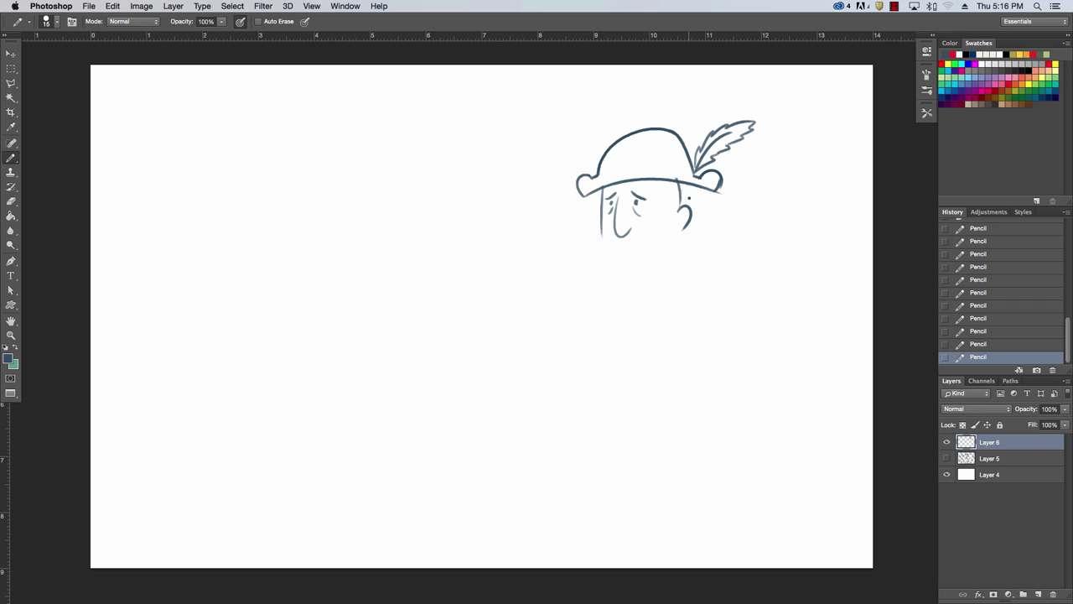
drag(696, 184, 688, 202)
mouse_move(625, 149)
mouse_down()
mouse_move(663, 152)
mouse_move(620, 176)
mouse_move(646, 173)
mouse_move(647, 149)
mouse_up()
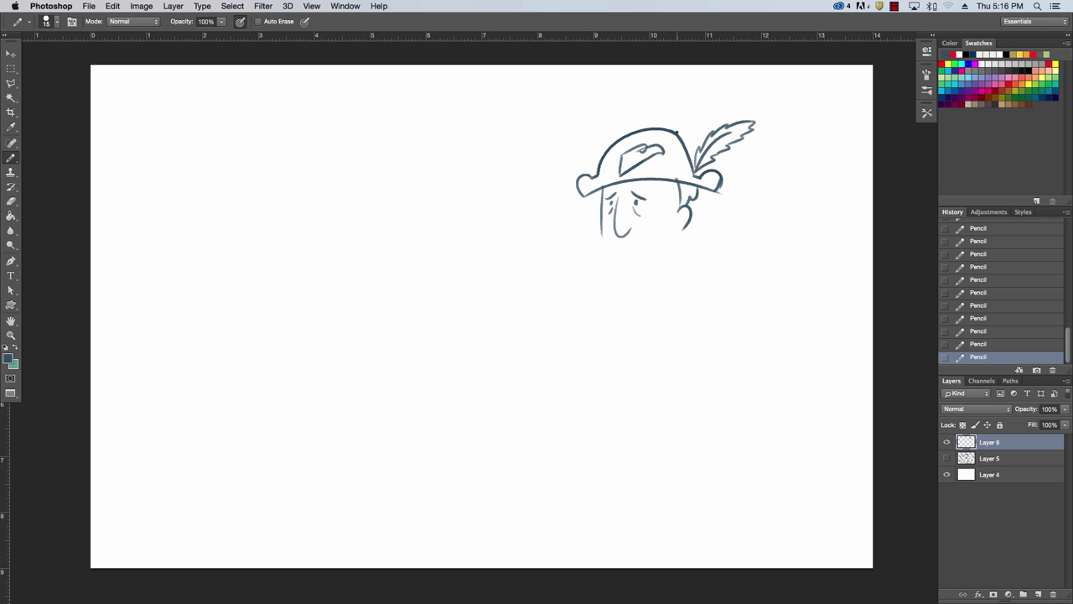
- Draw a moustache, a small frowning mouth and a long ragged beard below the nose
mouse_move(633, 229)
mouse_down()
mouse_move(648, 235)
mouse_move(604, 241)
mouse_move(656, 244)
mouse_up()
key(super+z)
mouse_move(611, 250)
mouse_down()
mouse_move(641, 250)
mouse_move(622, 247)
mouse_move(638, 250)
mouse_move(612, 275)
mouse_move(620, 295)
mouse_move(644, 292)
mouse_up()
key(super+z)
drag(655, 243, 659, 290)
- Draw the jaw line, the hunched curve of the back and the chest line below the beard
mouse_move(662, 252)
mouse_down()
mouse_move(686, 227)
mouse_move(754, 302)
mouse_up()
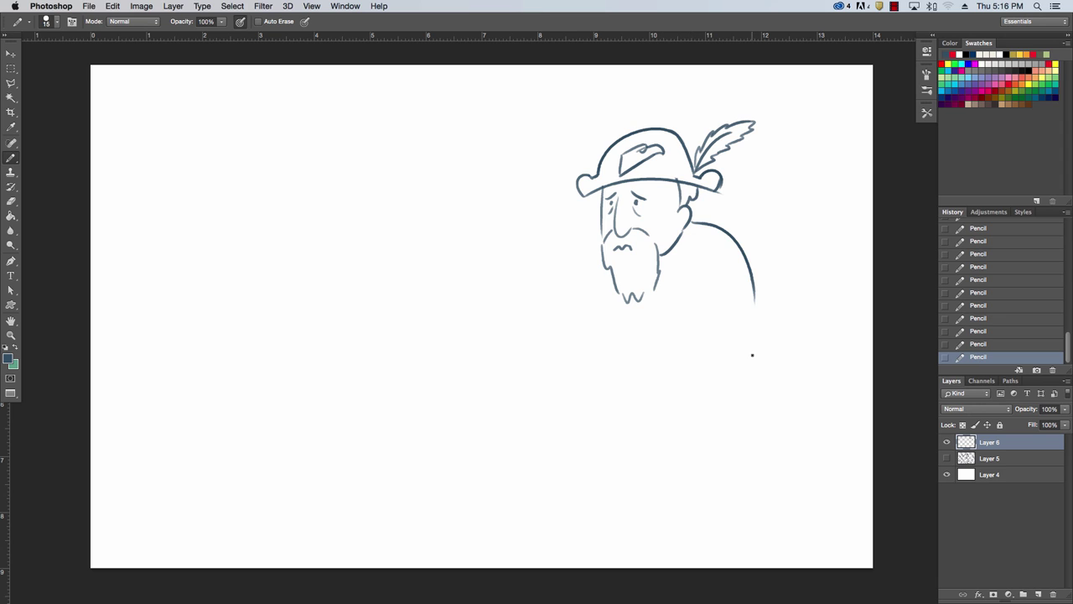
key(super+z)
drag(692, 209, 747, 301)
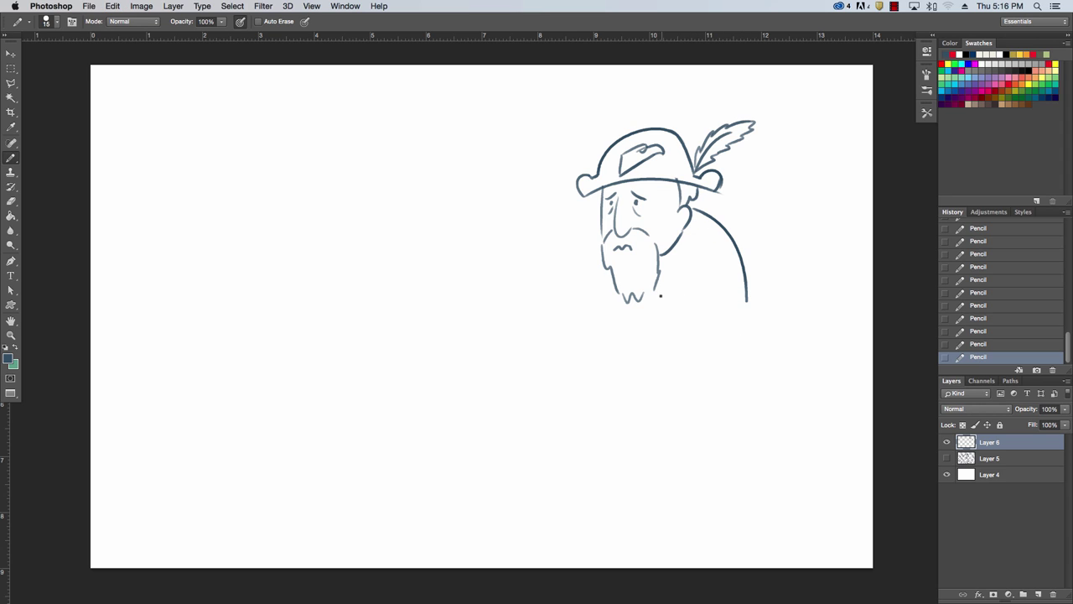
drag(659, 287, 661, 331)
key(super+z)
drag(655, 294, 654, 342)
- Rework the beard's front edge and tip with more jagged strokes
drag(595, 242, 617, 292)
mouse_move(605, 250)
mouse_down()
mouse_move(613, 294)
mouse_move(626, 299)
mouse_up()
key(super+z)
- Draw a short rounded sleeve on the shoulder and a thin arm hanging down to a hand
mouse_move(692, 258)
mouse_down()
mouse_move(721, 230)
mouse_move(693, 285)
mouse_move(733, 289)
mouse_move(728, 243)
mouse_up()
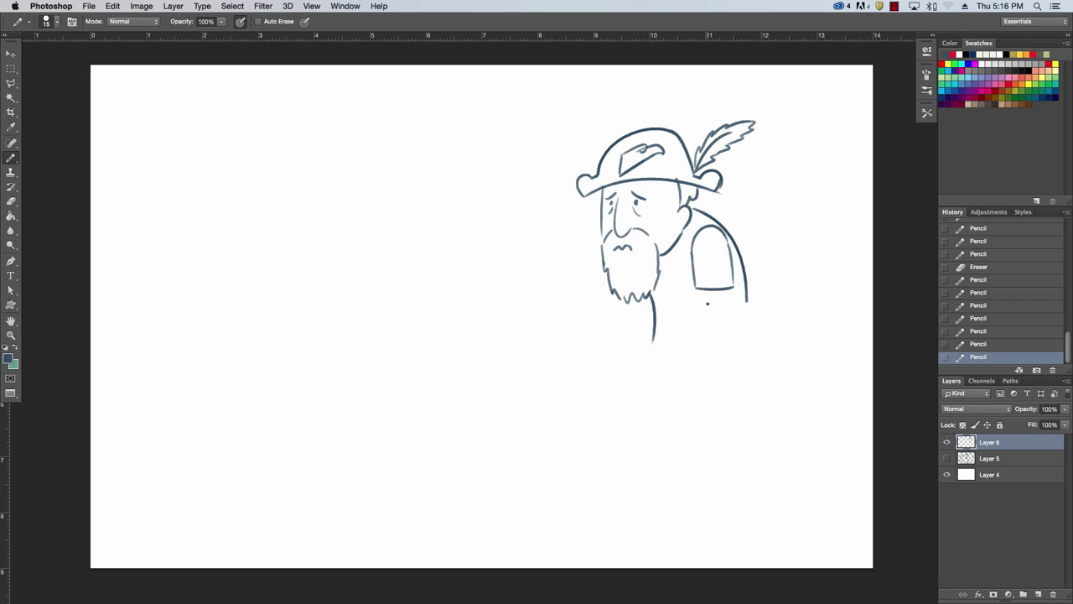
drag(706, 293, 710, 329)
key(super+z)
drag(707, 292, 708, 334)
mouse_move(719, 292)
mouse_down()
mouse_move(721, 347)
mouse_move(715, 283)
mouse_move(726, 400)
mouse_up()
- Draw a tilted envelope with flap and fold lines held in the lowered hand
mouse_move(719, 339)
mouse_down()
mouse_move(723, 390)
mouse_move(703, 381)
mouse_move(681, 435)
mouse_up()
mouse_move(726, 379)
mouse_down()
mouse_move(753, 373)
mouse_move(764, 413)
mouse_up()
drag(680, 435, 765, 415)
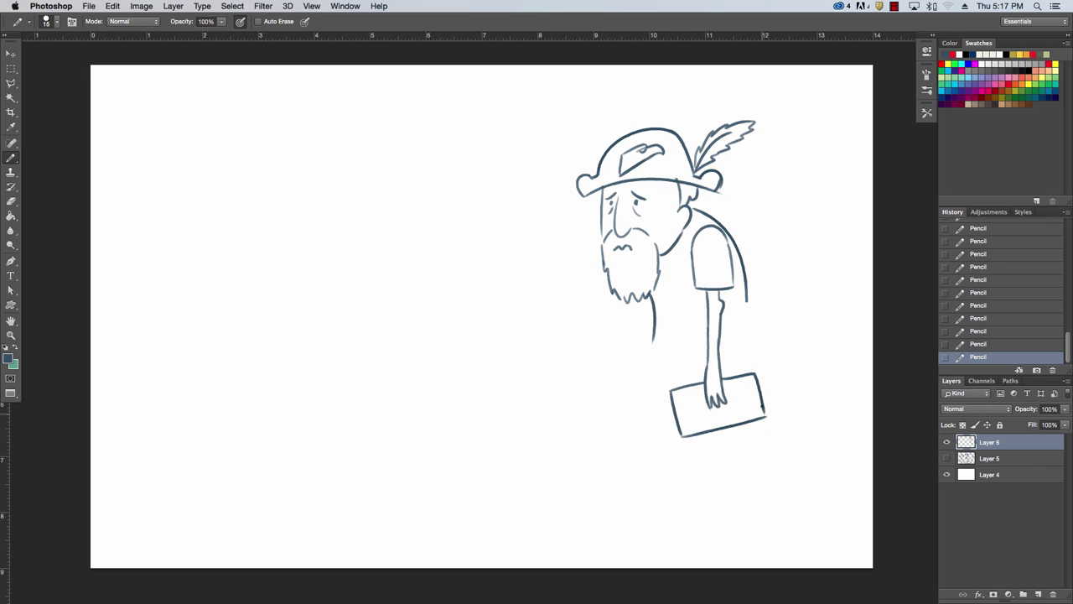
mouse_move(672, 401)
mouse_down()
mouse_move(735, 416)
mouse_move(721, 417)
mouse_move(743, 399)
mouse_up()
drag(683, 434, 696, 411)
- Draw a shoulder strap across the chest, the bag's outline in front, and the torso's lower back and shirt hem
mouse_move(662, 293)
mouse_down()
mouse_move(654, 329)
mouse_move(693, 242)
mouse_move(655, 307)
mouse_up()
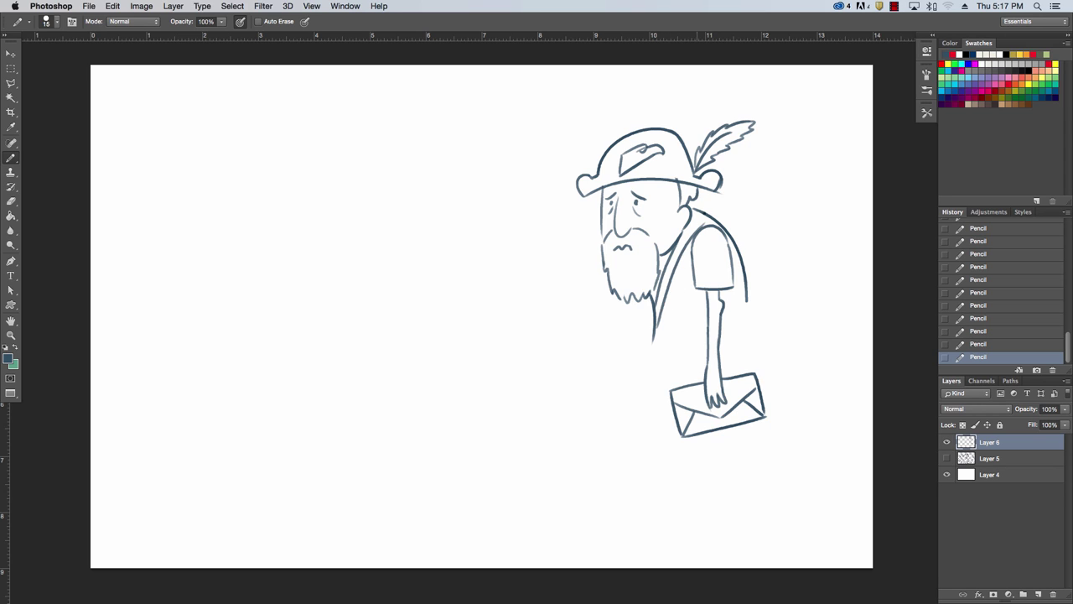
mouse_move(712, 222)
mouse_down()
mouse_move(692, 233)
mouse_move(703, 212)
mouse_move(683, 229)
mouse_up()
key(super+z)
key(super+z)
drag(746, 289, 747, 354)
mouse_move(651, 322)
mouse_down()
mouse_move(636, 340)
mouse_move(632, 376)
mouse_move(750, 362)
mouse_up()
- Draw the shorts, two thin knobbly legs and the front sock
mouse_move(652, 376)
mouse_down()
mouse_move(663, 405)
mouse_move(672, 403)
mouse_move(655, 438)
mouse_move(667, 473)
mouse_move(681, 474)
mouse_up()
mouse_move(672, 419)
mouse_down()
mouse_move(676, 441)
mouse_move(735, 449)
mouse_move(746, 474)
mouse_move(727, 461)
mouse_move(734, 476)
mouse_up()
mouse_move(666, 474)
mouse_down()
mouse_move(684, 486)
mouse_move(668, 485)
mouse_up()
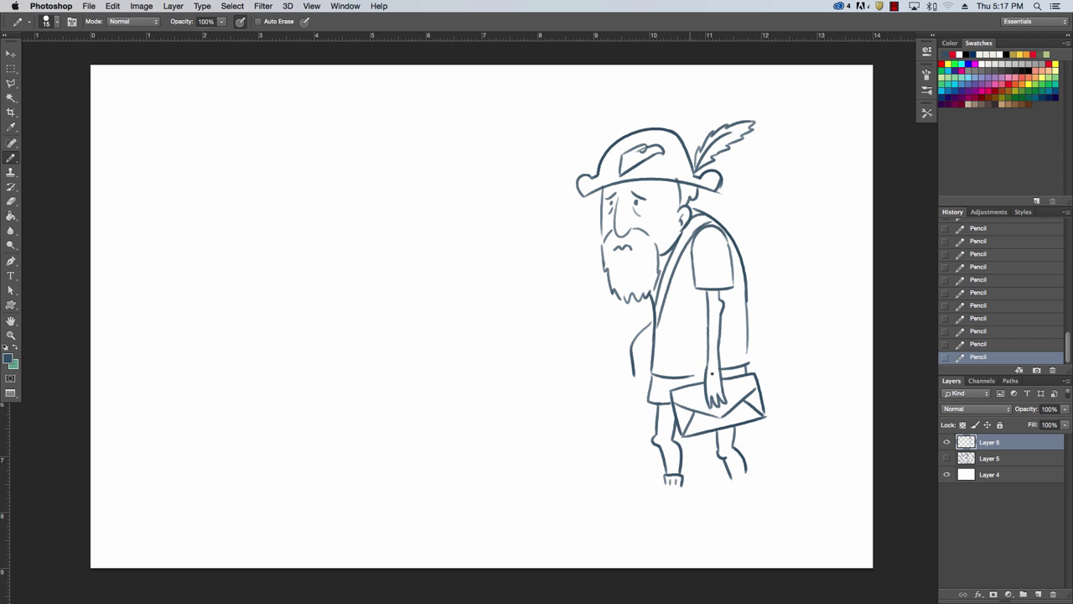
- Draw both shoes and the rear sock, cleaning up the rear heel with the eraser
mouse_move(639, 499)
mouse_down()
mouse_move(683, 497)
mouse_move(670, 484)
mouse_move(690, 498)
mouse_move(748, 503)
mouse_move(745, 486)
mouse_up()
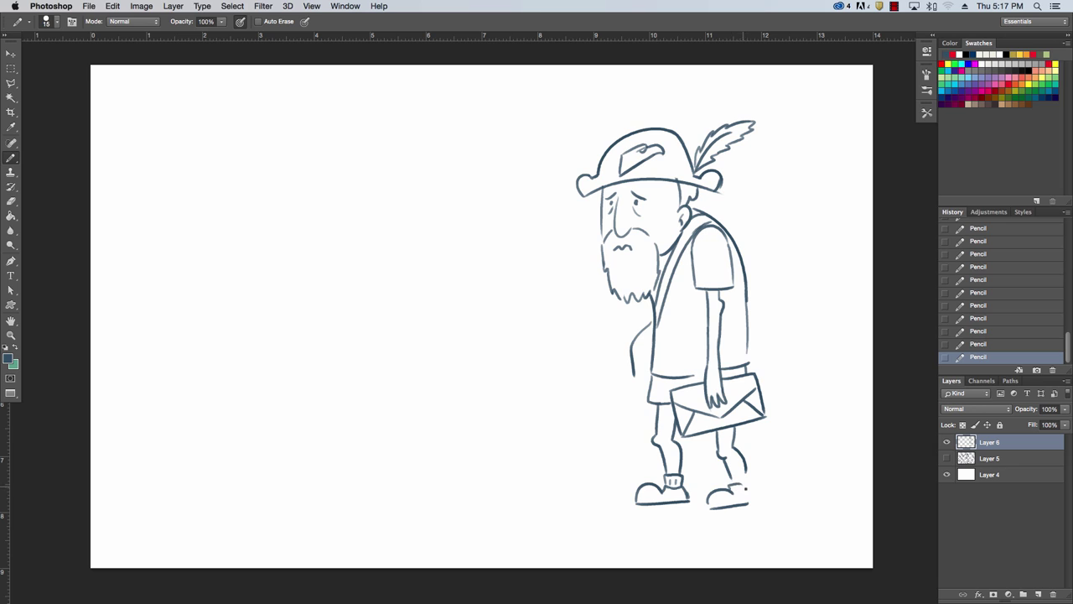
mouse_move(659, 483)
mouse_down()
mouse_move(672, 497)
mouse_move(748, 472)
mouse_move(749, 491)
mouse_up()
key(e)
drag(748, 490, 752, 501)
drag(752, 496, 753, 499)
- Erase the old shirt hem, draw a dark belt with a buckle at the waist, and complete the shorts and bag outlines
mouse_move(664, 375)
mouse_down()
mouse_move(746, 364)
mouse_move(755, 337)
mouse_up()
drag(652, 348, 651, 387)
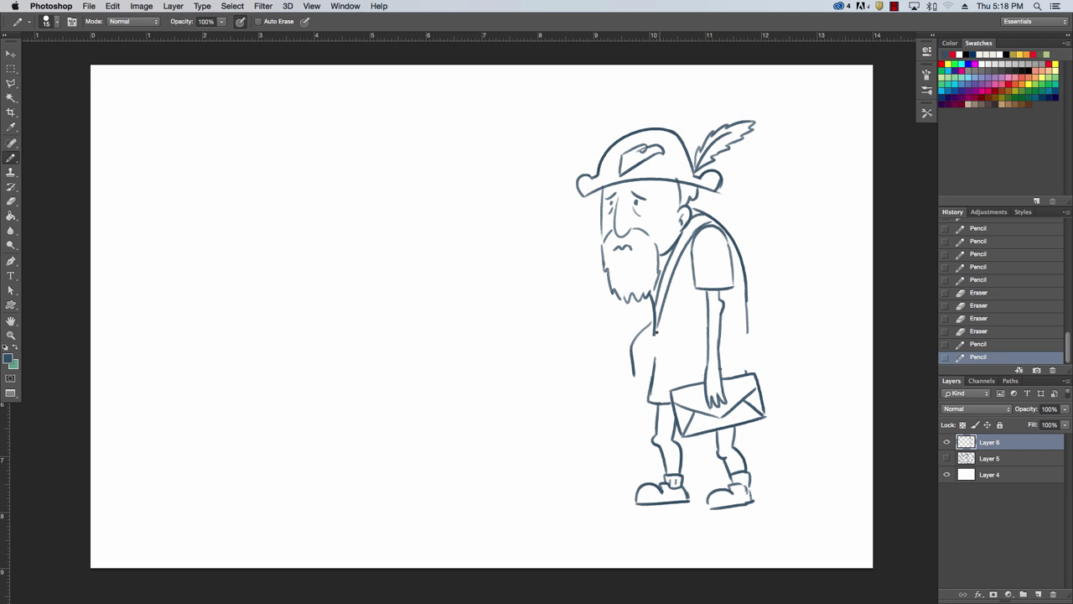
mouse_move(660, 328)
mouse_down()
mouse_move(655, 357)
mouse_move(674, 352)
mouse_up()
drag(678, 343, 692, 352)
mouse_move(693, 342)
mouse_down()
mouse_move(705, 350)
mouse_move(745, 336)
mouse_move(726, 345)
mouse_move(750, 327)
mouse_move(752, 366)
mouse_up()
mouse_move(693, 347)
mouse_down()
mouse_move(708, 347)
mouse_move(662, 347)
mouse_move(654, 387)
mouse_up()
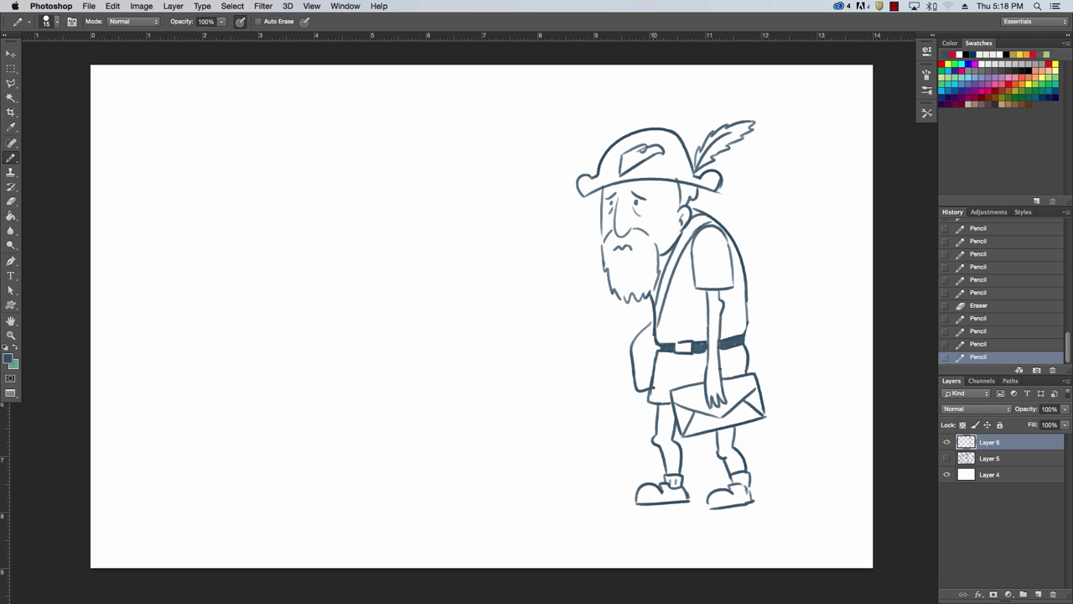
- Touch up the beard tip and front shoe, and scribble a round tangled ball in front of the character's feet
mouse_move(643, 299)
mouse_down()
mouse_move(644, 316)
mouse_move(657, 314)
mouse_move(639, 304)
mouse_move(649, 299)
mouse_up()
key(super+z)
drag(684, 498, 693, 497)
mouse_move(573, 482)
mouse_down()
mouse_move(562, 432)
mouse_move(610, 453)
mouse_move(582, 445)
mouse_move(612, 426)
mouse_move(625, 460)
mouse_up()
mouse_move(560, 445)
mouse_down()
mouse_move(572, 479)
mouse_move(595, 462)
mouse_move(628, 463)
mouse_move(612, 436)
mouse_move(599, 435)
mouse_move(614, 428)
mouse_move(573, 469)
mouse_move(600, 463)
mouse_move(621, 446)
mouse_up()
mouse_move(606, 481)
mouse_down()
mouse_move(622, 456)
mouse_move(624, 467)
mouse_up()
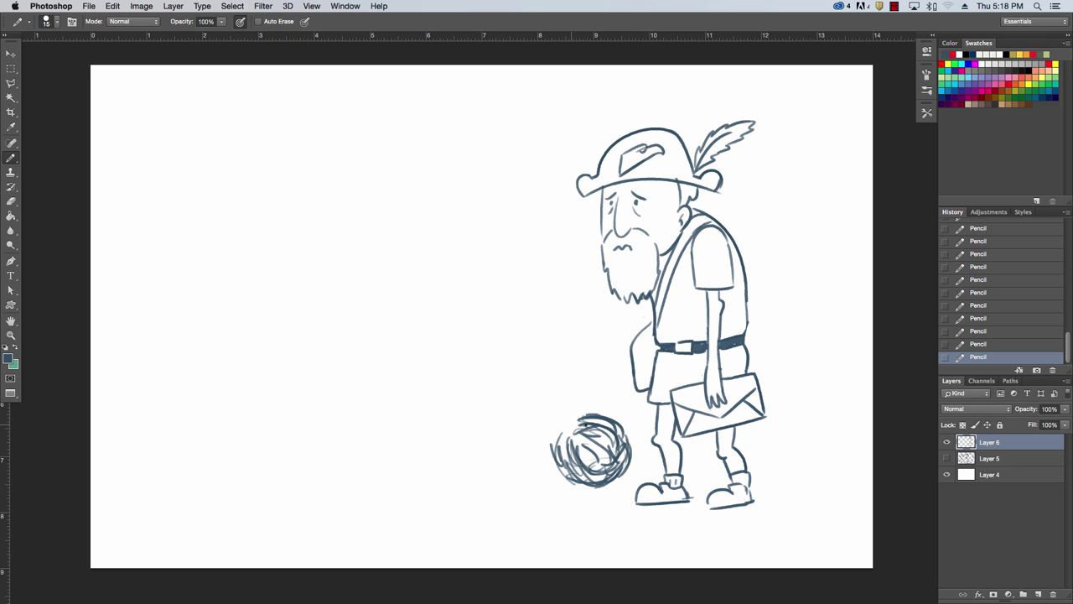
mouse_move(589, 421)
mouse_down()
mouse_move(561, 434)
mouse_move(567, 463)
mouse_move(608, 445)
mouse_move(587, 489)
mouse_up()
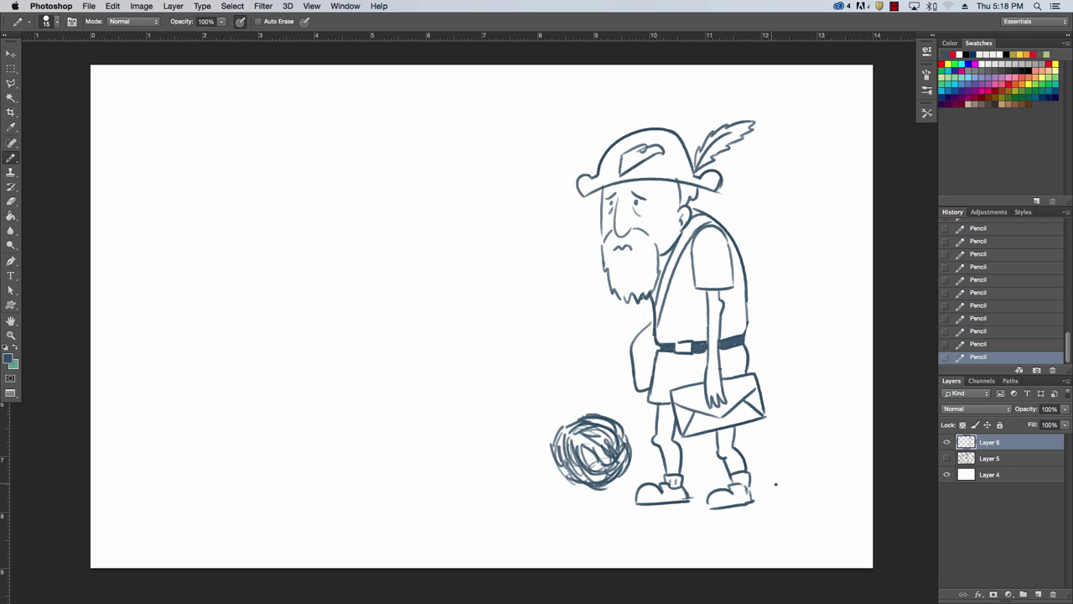
- Sketch the ground line under the character and ball, and add a dust puff with motion lines behind the legs
drag(761, 493, 842, 492)
drag(691, 495, 706, 494)
drag(634, 500, 530, 504)
mouse_move(767, 437)
mouse_down()
mouse_move(795, 453)
mouse_move(780, 427)
mouse_move(844, 442)
mouse_move(824, 475)
mouse_up()
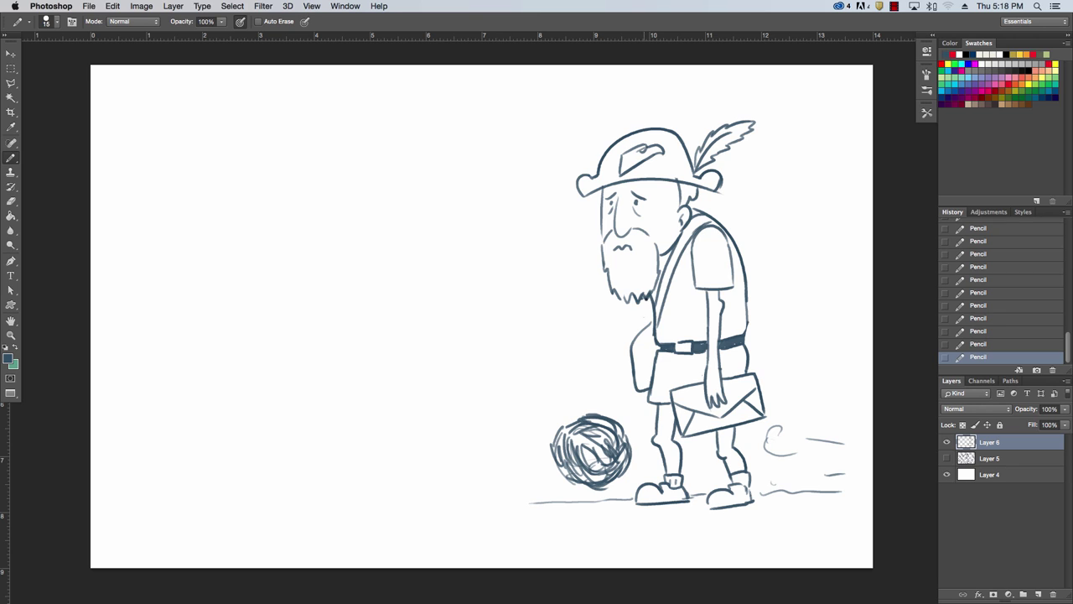
- Draw a bent forearm reaching forward below the beard and reshape the beard and hair around the ear
mouse_move(649, 297)
mouse_down()
mouse_move(634, 318)
mouse_move(609, 309)
mouse_move(636, 333)
mouse_move(653, 315)
mouse_move(614, 311)
mouse_up()
drag(651, 238, 676, 205)
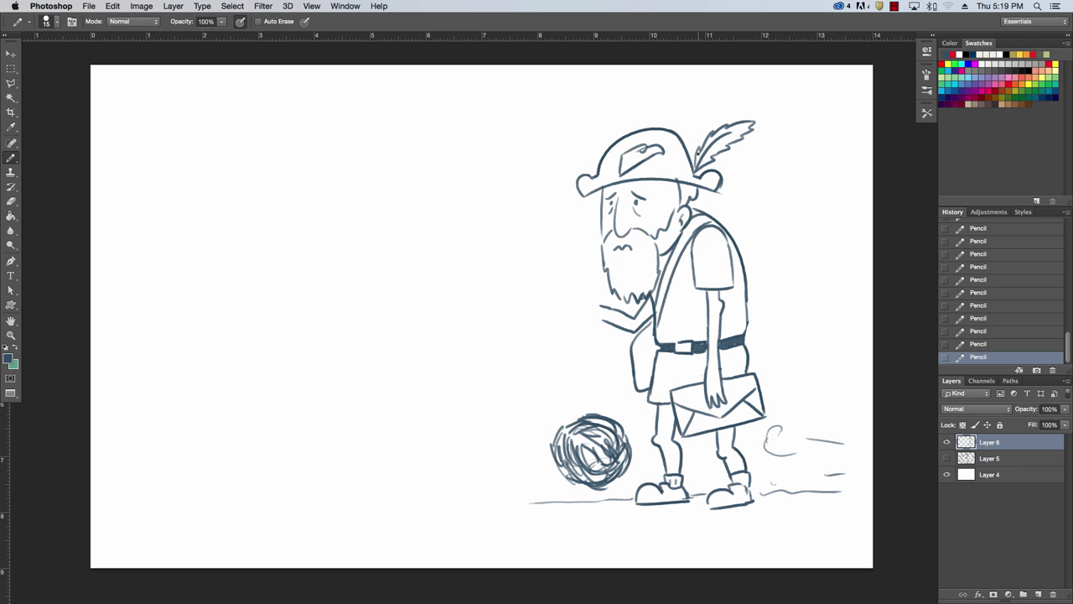
mouse_move(656, 264)
mouse_down()
mouse_move(681, 233)
mouse_move(682, 190)
mouse_move(671, 171)
mouse_move(632, 157)
mouse_up()
key(e)
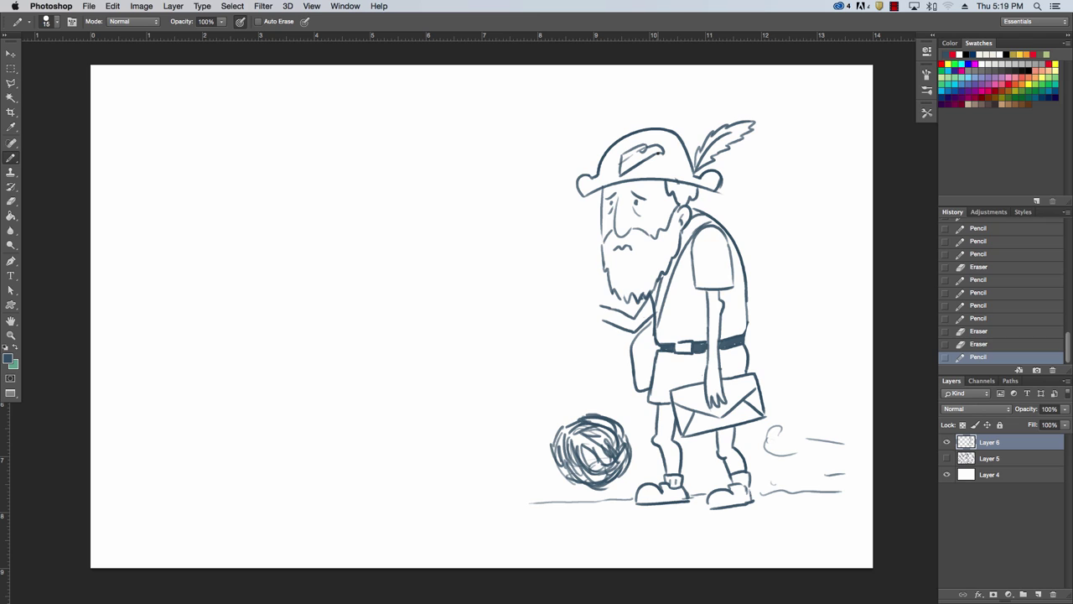
- Add a filled dark cuff with a hook to the raised arm, and buttons and a front seam to the shirt and shorts
mouse_move(613, 307)
mouse_down()
mouse_move(609, 326)
mouse_move(592, 302)
mouse_move(612, 308)
mouse_move(565, 294)
mouse_move(611, 317)
mouse_up()
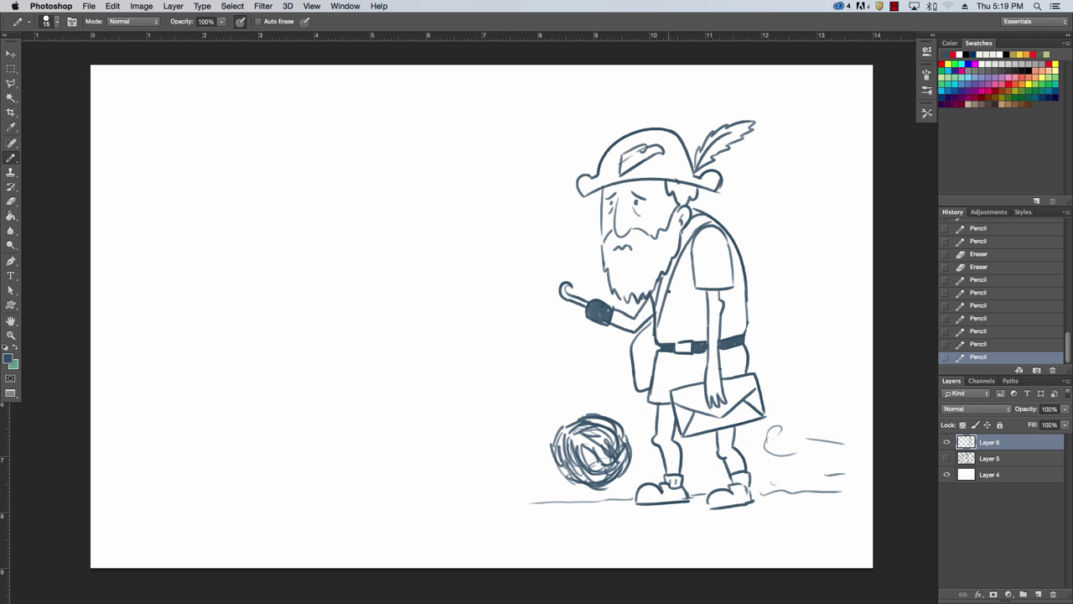
drag(669, 291, 691, 383)
click(675, 298)
click(676, 310)
click(682, 326)
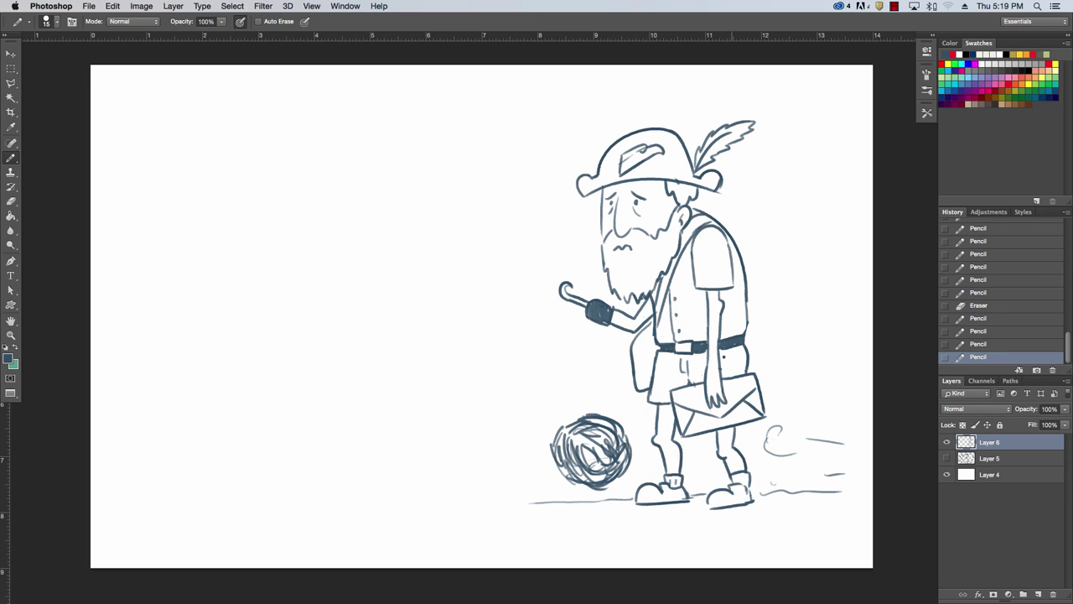
- Add short hair marks to the hanging forearm and refine the hair under both sides of the hat brim
mouse_move(723, 342)
mouse_down()
mouse_move(741, 343)
mouse_move(706, 346)
mouse_up()
mouse_move(726, 344)
mouse_down()
mouse_move(741, 341)
mouse_move(712, 325)
mouse_move(712, 336)
mouse_up()
click(706, 362)
key(e)
drag(686, 189, 701, 207)
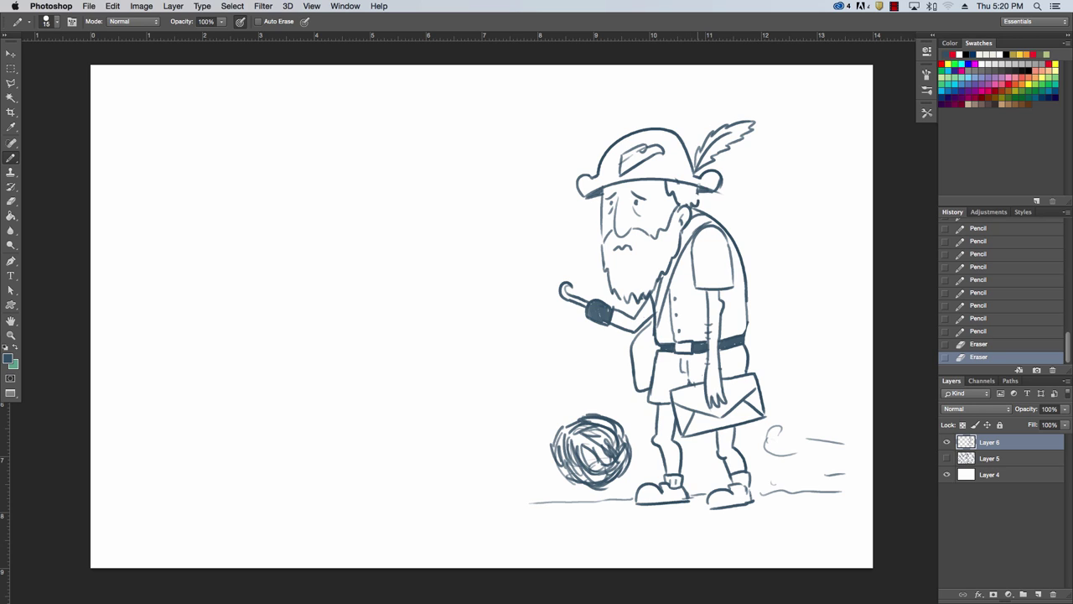
drag(594, 193, 600, 218)
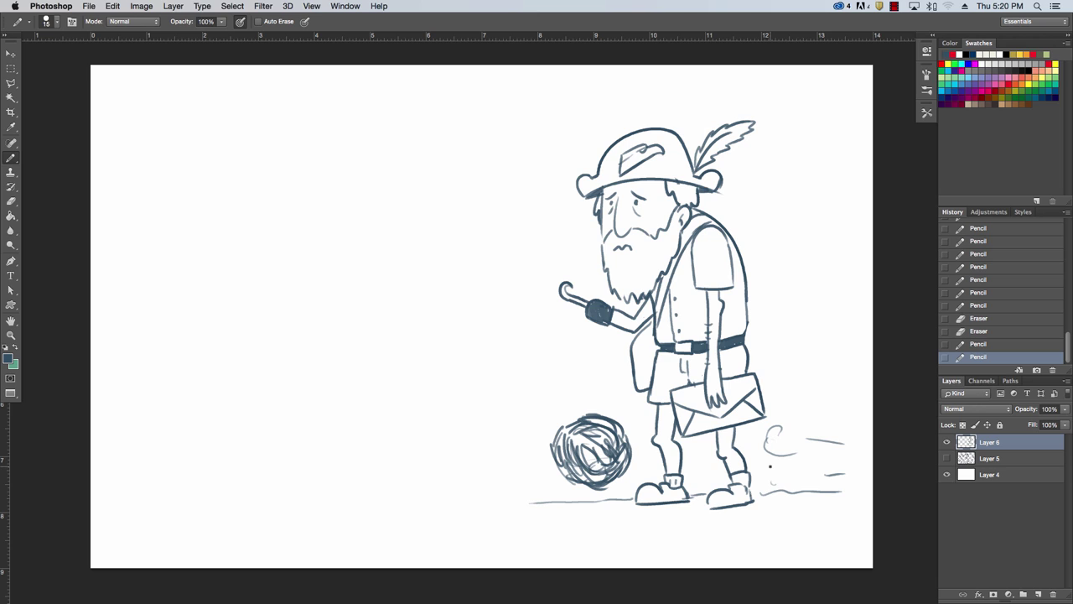
- Draw small background clouds in front of the tangled ball and behind the envelope
mouse_move(493, 426)
mouse_down()
mouse_move(510, 423)
mouse_move(531, 441)
mouse_move(518, 466)
mouse_move(531, 457)
mouse_up()
mouse_move(796, 399)
mouse_down()
mouse_move(846, 391)
mouse_move(850, 405)
mouse_up()
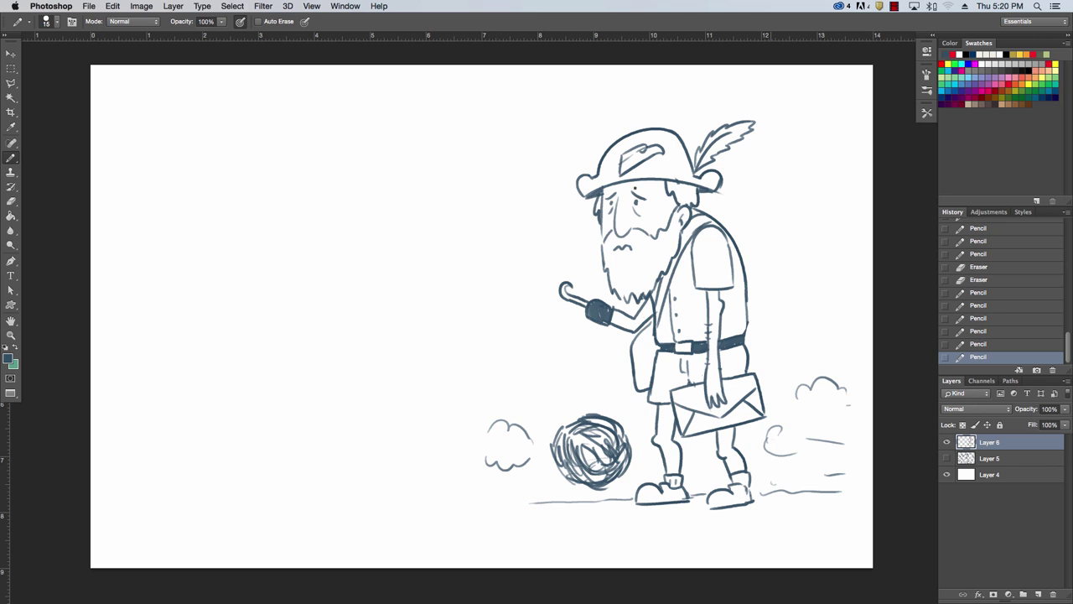
- Thicken the eyebrows, strengthen the far edge of the face and beard, and clean up the lines under the hat brim
mouse_move(634, 191)
mouse_down()
mouse_move(647, 198)
mouse_move(617, 192)
mouse_move(644, 198)
mouse_up()
drag(602, 225, 602, 249)
key(e)
mouse_move(673, 183)
mouse_down()
mouse_move(695, 179)
mouse_move(673, 156)
mouse_move(698, 187)
mouse_move(689, 183)
mouse_up()
drag(680, 181, 690, 180)
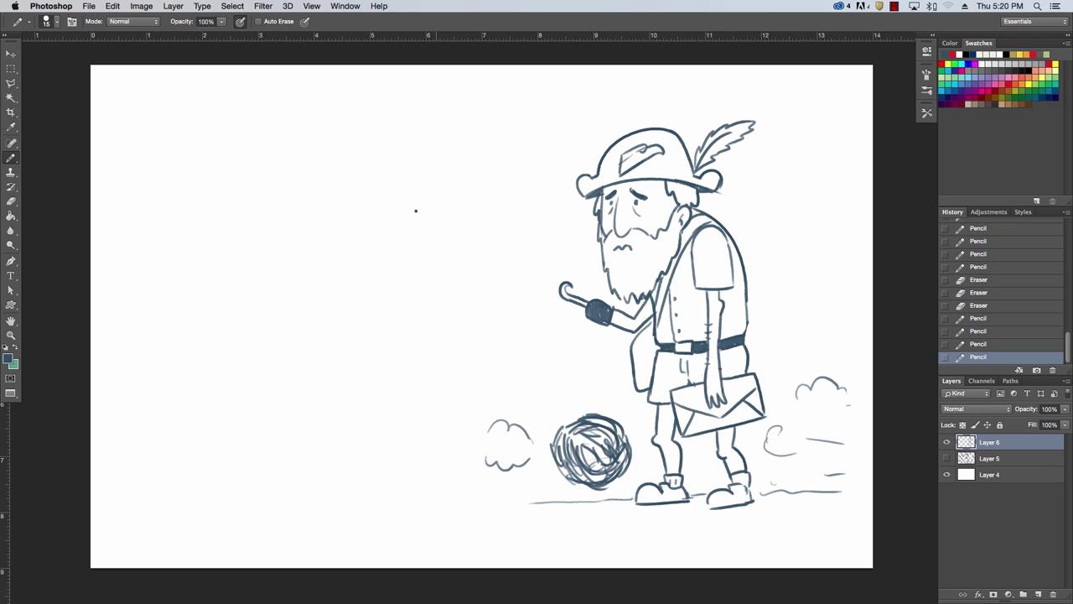
- Scale the character drawing down to 95.17%, move it slightly lower on the canvas and return to the Pencil tool
key(v)
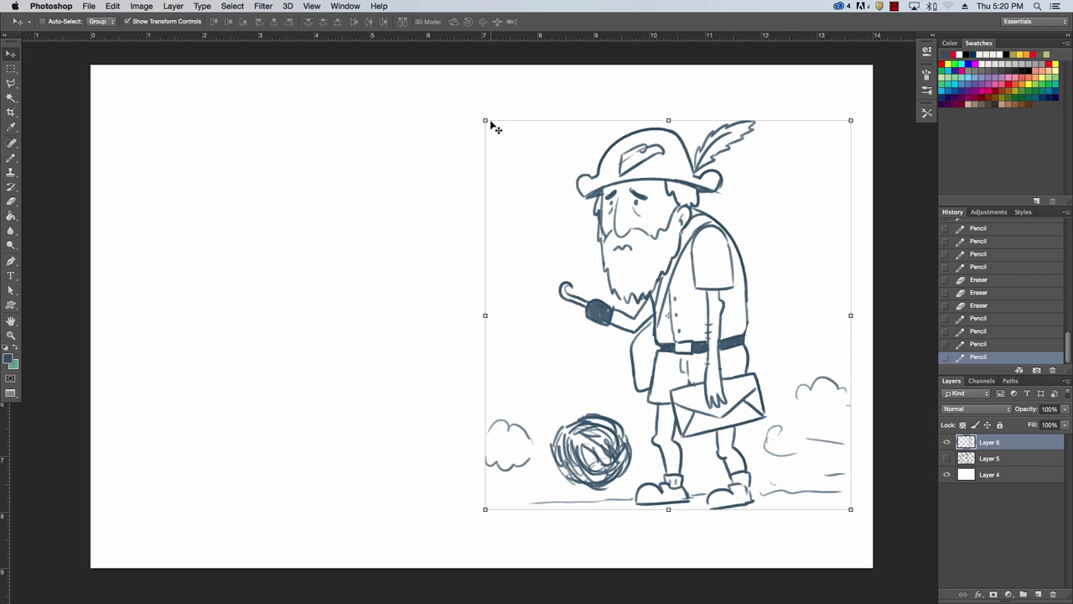
drag(485, 119, 503, 138)
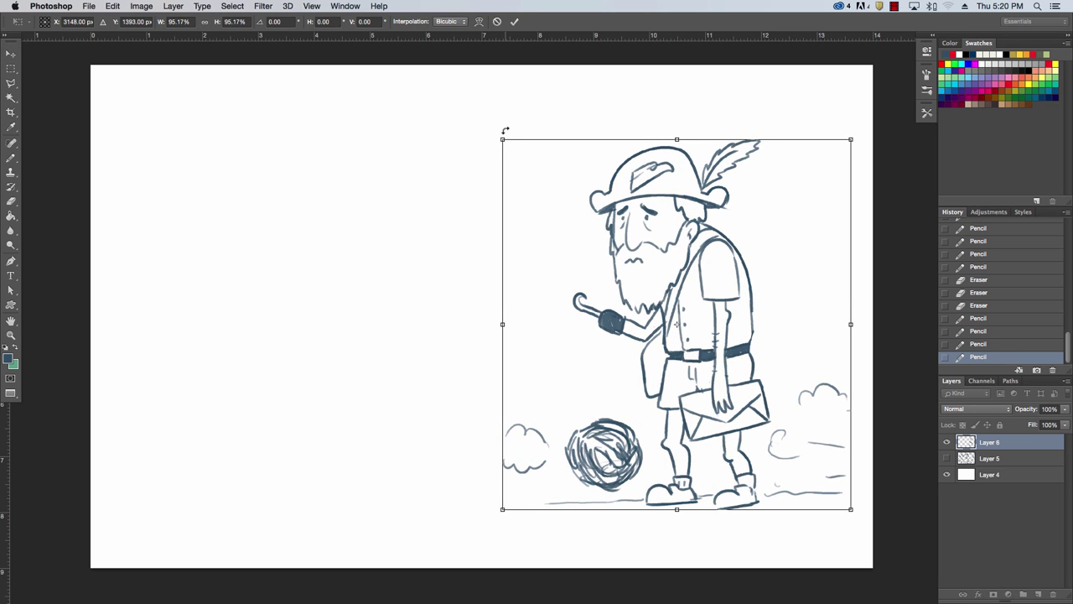
key(Return)
drag(693, 255, 686, 263)
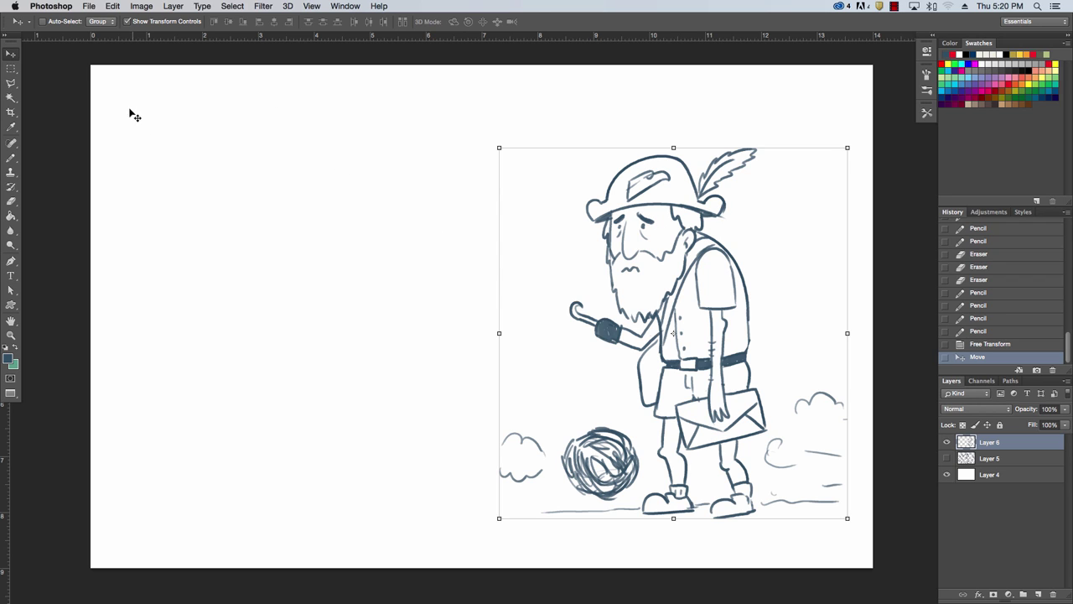
click(11, 156)
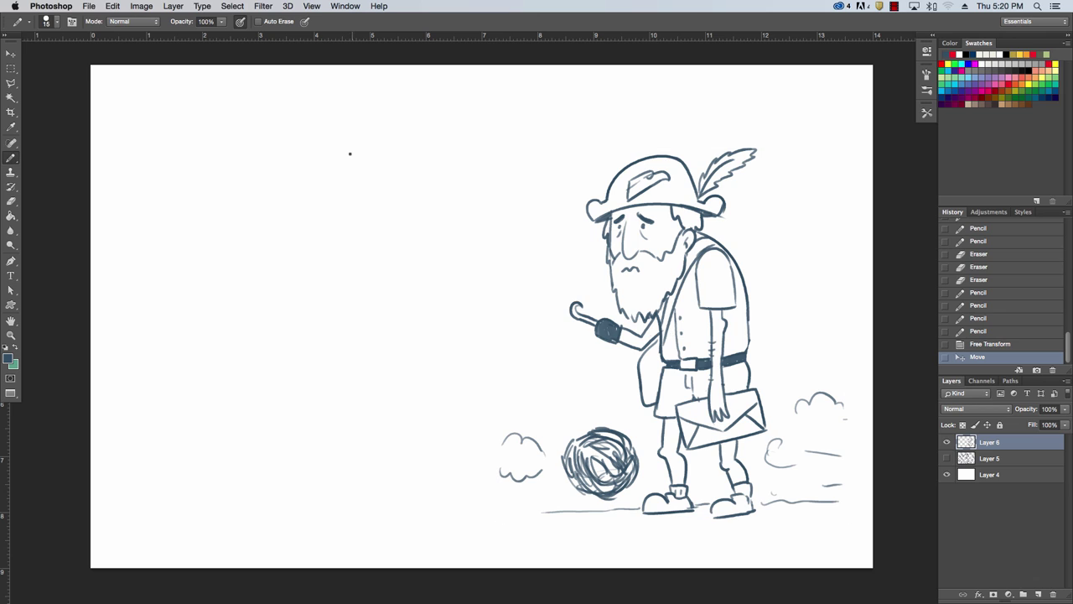
- Draw a pole rising behind the man's shoulder with a wavy flag outline beside the hat feather
mouse_move(765, 153)
mouse_down()
mouse_move(731, 252)
mouse_move(822, 160)
mouse_up()
drag(745, 219, 812, 249)
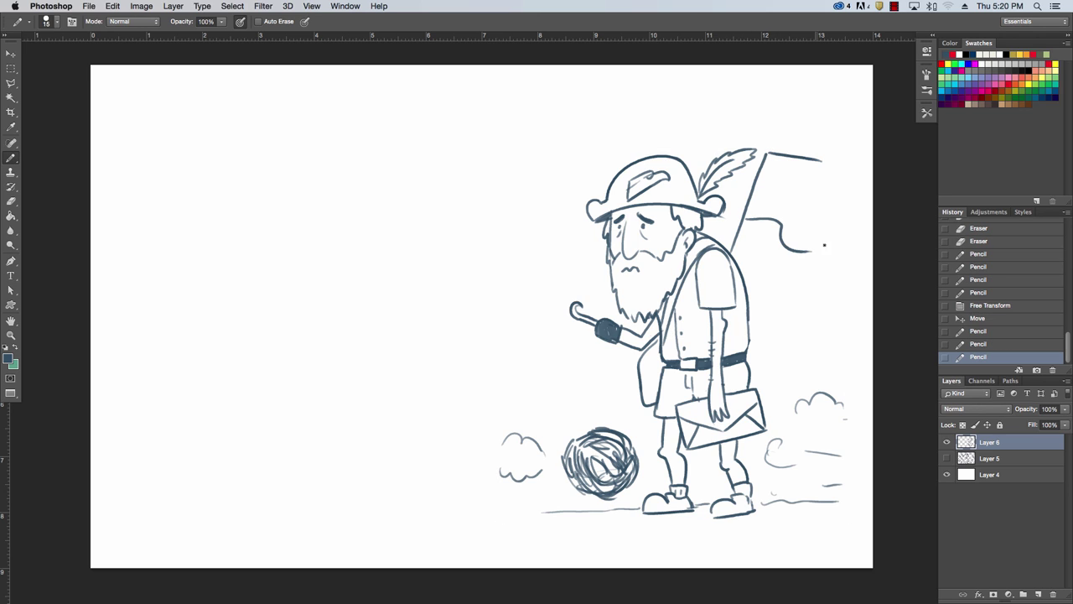
drag(823, 163, 851, 205)
drag(808, 252, 833, 254)
drag(832, 254, 854, 208)
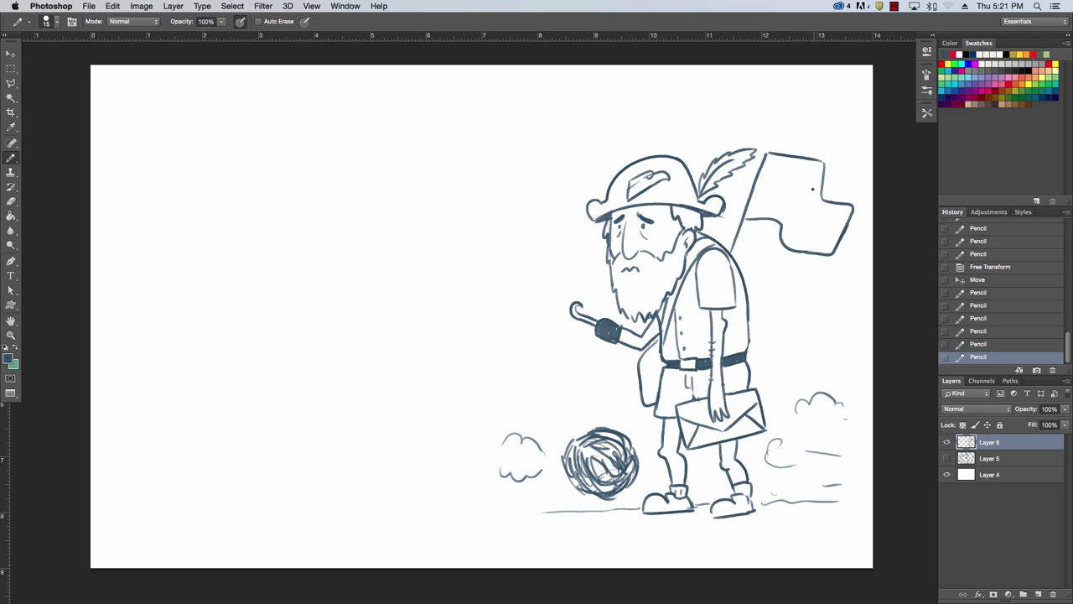
- Sketch a flag emblem with a small round head and curved arms, then erase its stray guideline
drag(811, 192, 798, 234)
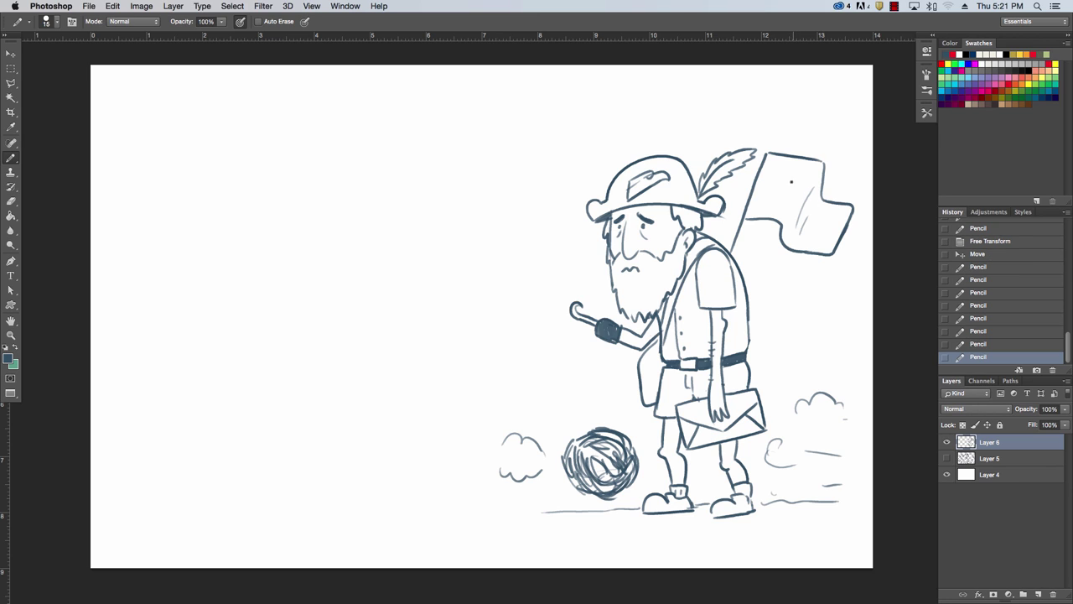
click(785, 178)
mouse_move(807, 191)
mouse_down()
mouse_move(804, 227)
mouse_move(835, 225)
mouse_move(823, 244)
mouse_move(763, 200)
mouse_move(779, 220)
mouse_move(780, 146)
mouse_move(783, 211)
mouse_up()
click(789, 196)
key(e)
key(b)
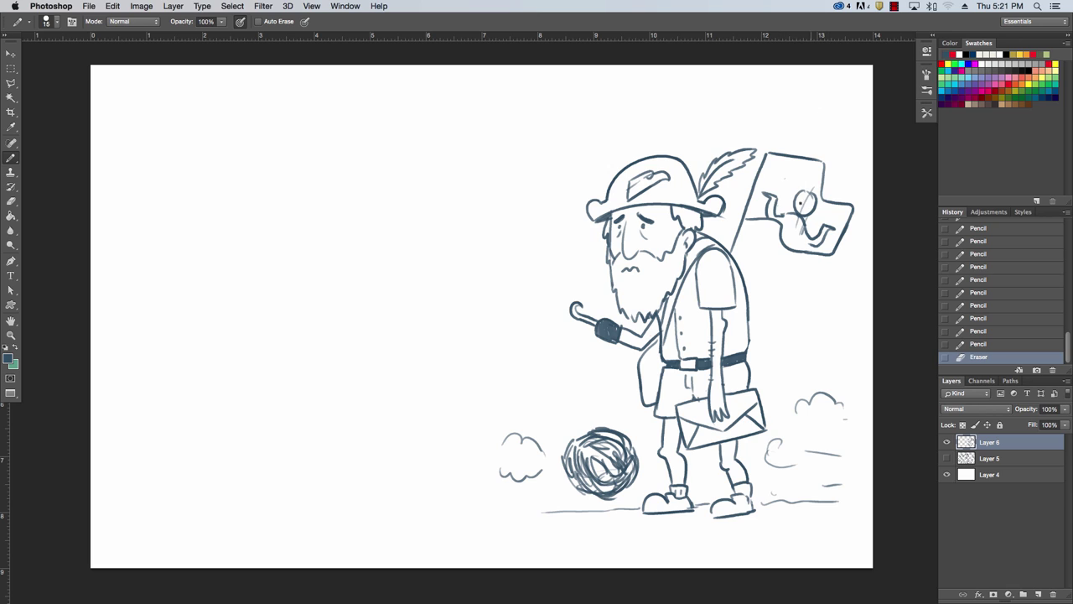
- Add facial features to the flag emblem, an arch above its head and short dashes along the flag's edges
click(803, 197)
click(810, 198)
click(807, 203)
click(808, 204)
mouse_move(797, 204)
mouse_down()
mouse_move(806, 209)
mouse_move(792, 173)
mouse_move(821, 177)
mouse_move(782, 171)
mouse_move(790, 167)
mouse_up()
drag(841, 210, 848, 216)
drag(839, 221, 845, 223)
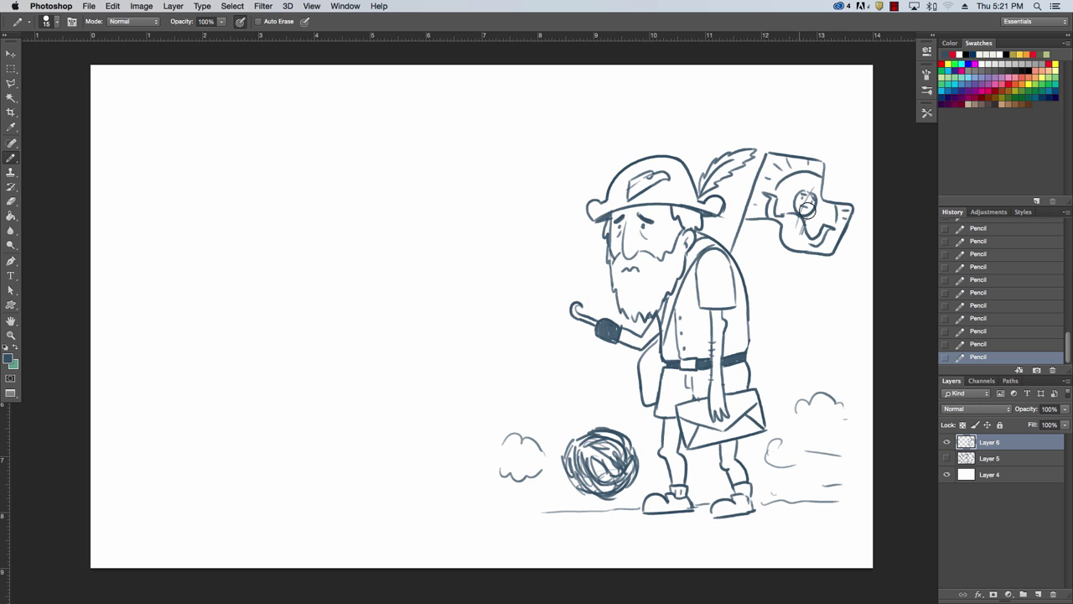
- Clean up the lines around the emblem's head and redraw the flag's outer edge beside it
drag(808, 211, 815, 189)
drag(816, 189, 827, 191)
mouse_move(798, 227)
mouse_down()
mouse_move(798, 214)
mouse_move(814, 235)
mouse_move(802, 220)
mouse_up()
mouse_move(802, 219)
mouse_down()
mouse_move(807, 229)
mouse_move(796, 213)
mouse_up()
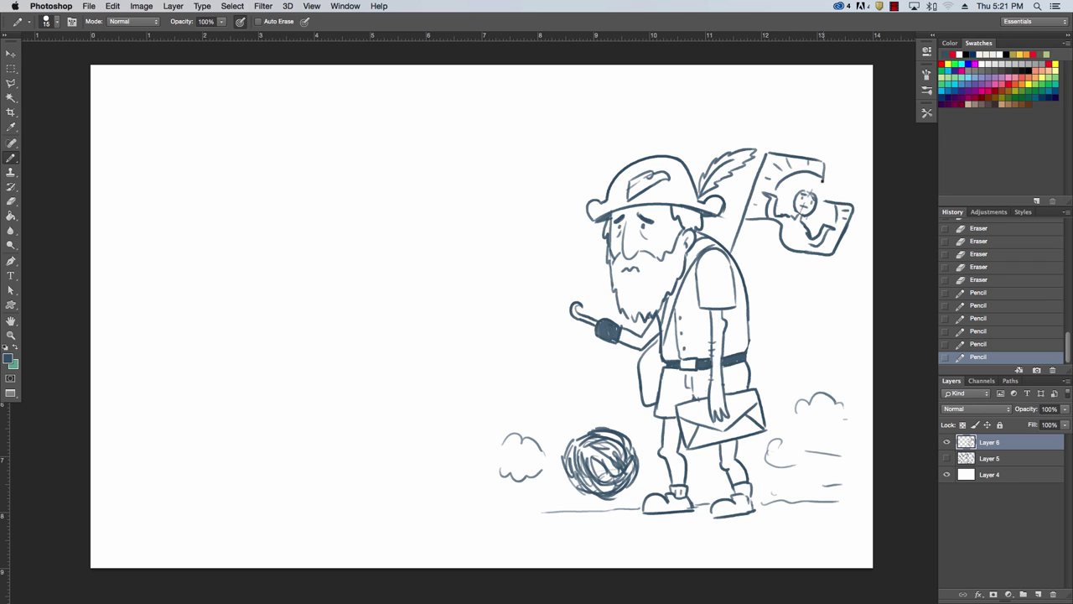
drag(823, 178, 820, 206)
- Add small marks and short strokes along the ground around the shoes and below the tangled ball
click(853, 195)
click(701, 522)
click(776, 516)
click(728, 488)
drag(631, 509, 641, 508)
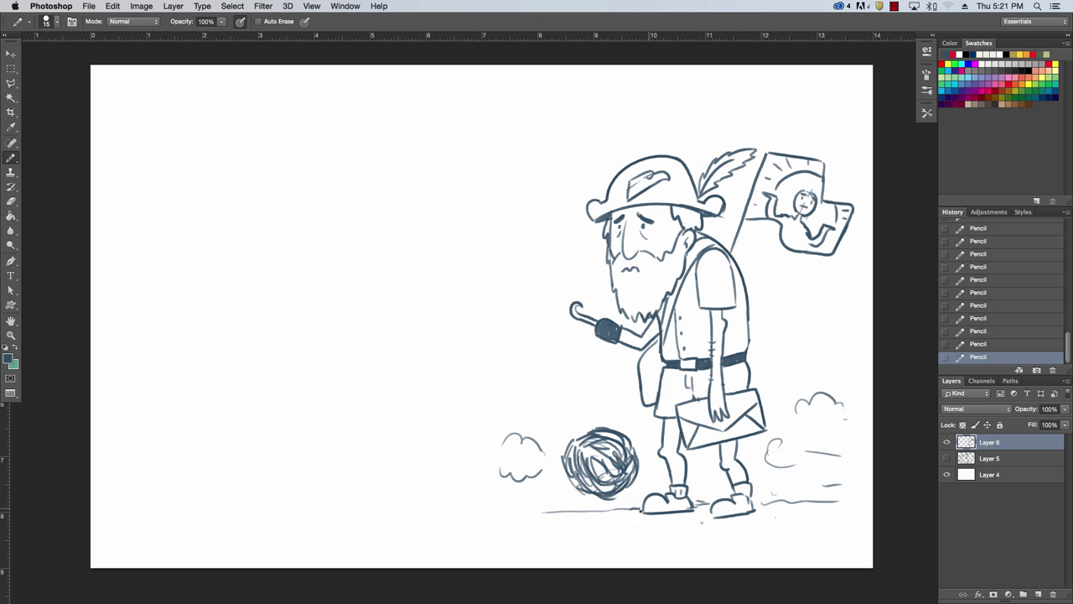
drag(568, 509, 586, 509)
- Enclose the whole drawing with the Polygonal Lasso, move it toward the middle of the canvas and deselect
key(Tab)
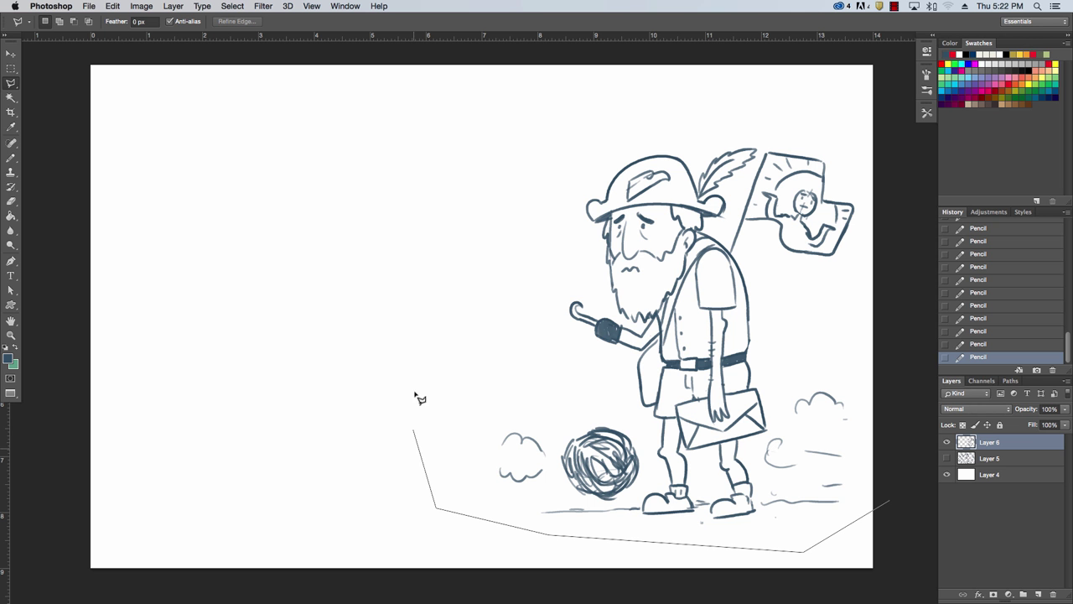
click(418, 344)
click(532, 154)
click(711, 99)
click(833, 124)
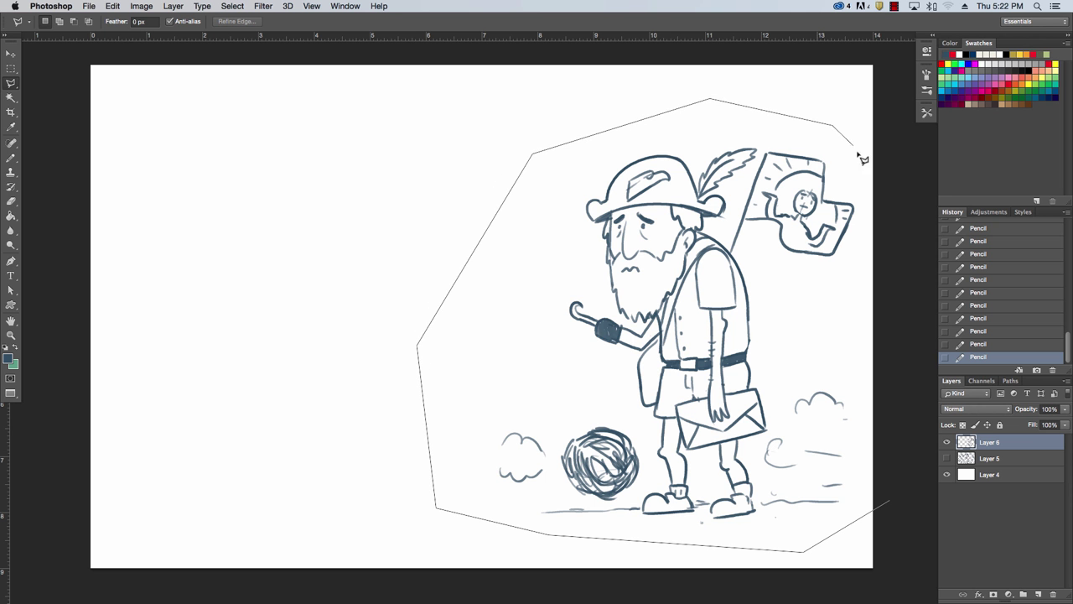
click(887, 200)
click(903, 342)
click(889, 501)
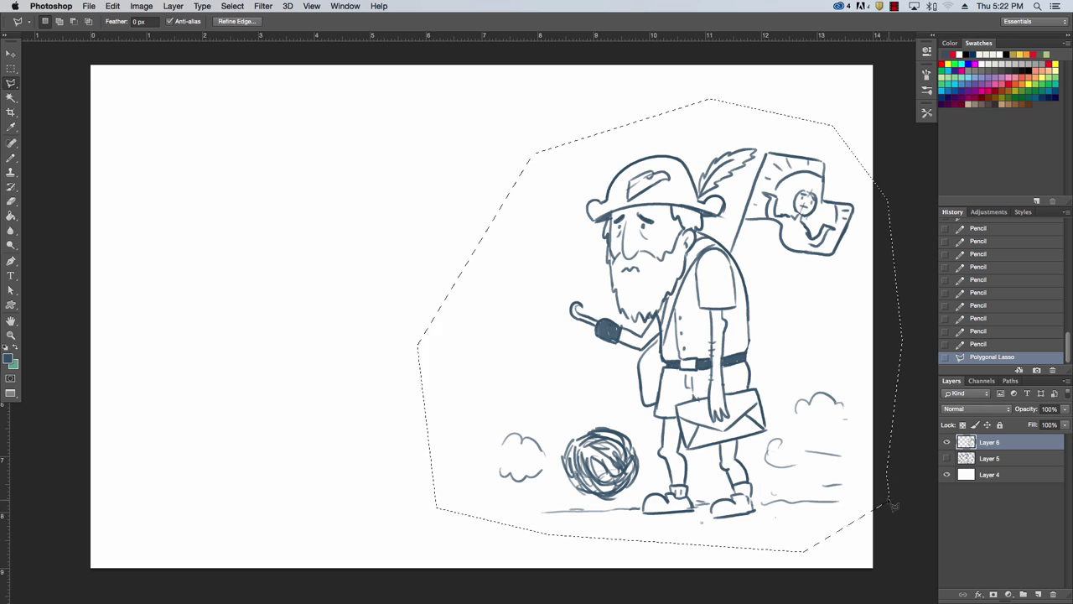
key(v)
mouse_move(794, 417)
mouse_down()
mouse_move(637, 419)
mouse_move(655, 432)
mouse_up()
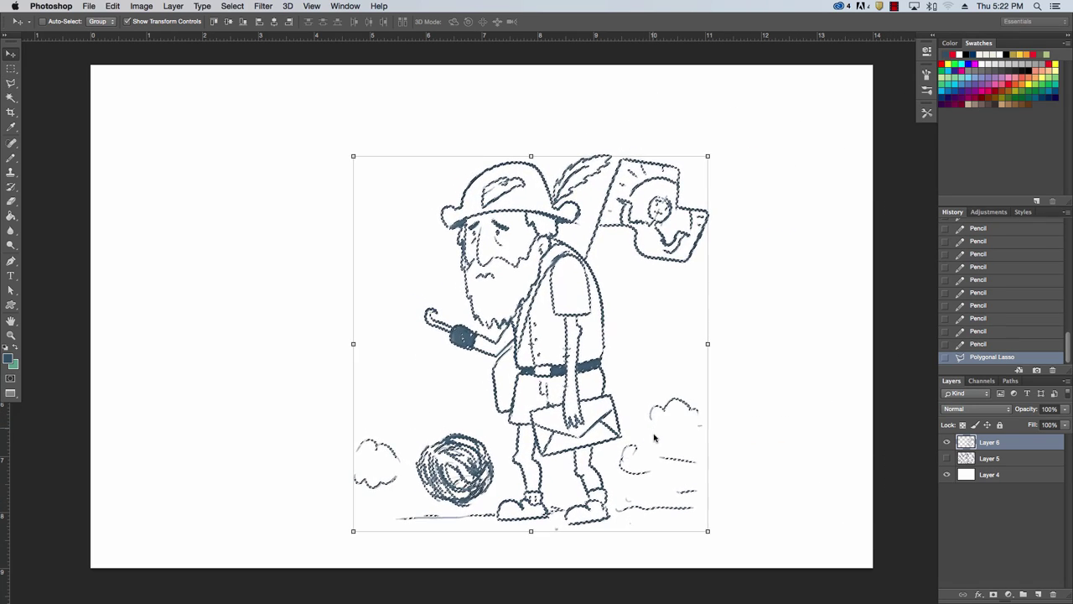
key(l)
click(774, 392)
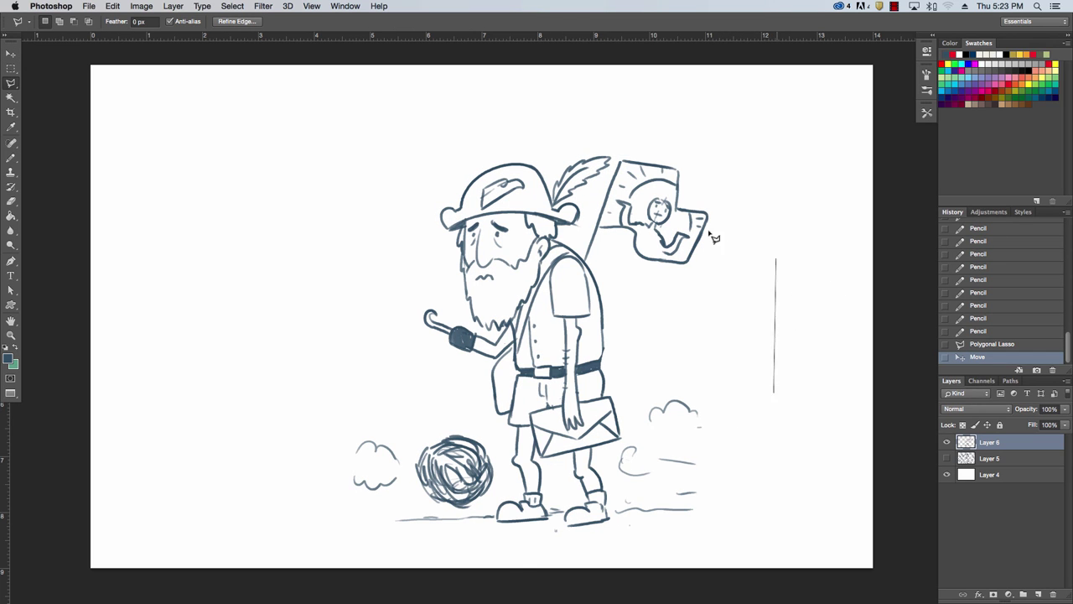
key(Escape)
key(super+d)
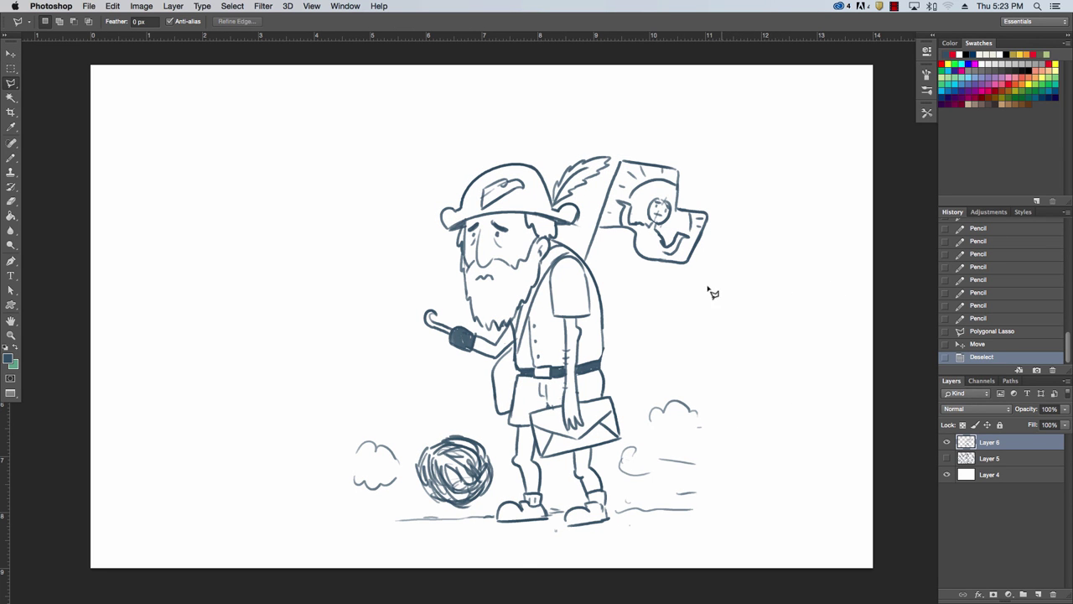
- Select the flag and pole with the freehand Lasso, move them closer to the hat feather and deselect
drag(10, 83, 40, 82)
mouse_move(589, 251)
mouse_down()
mouse_move(585, 226)
mouse_move(618, 158)
mouse_move(669, 138)
mouse_move(732, 242)
mouse_move(646, 277)
mouse_move(597, 265)
mouse_up()
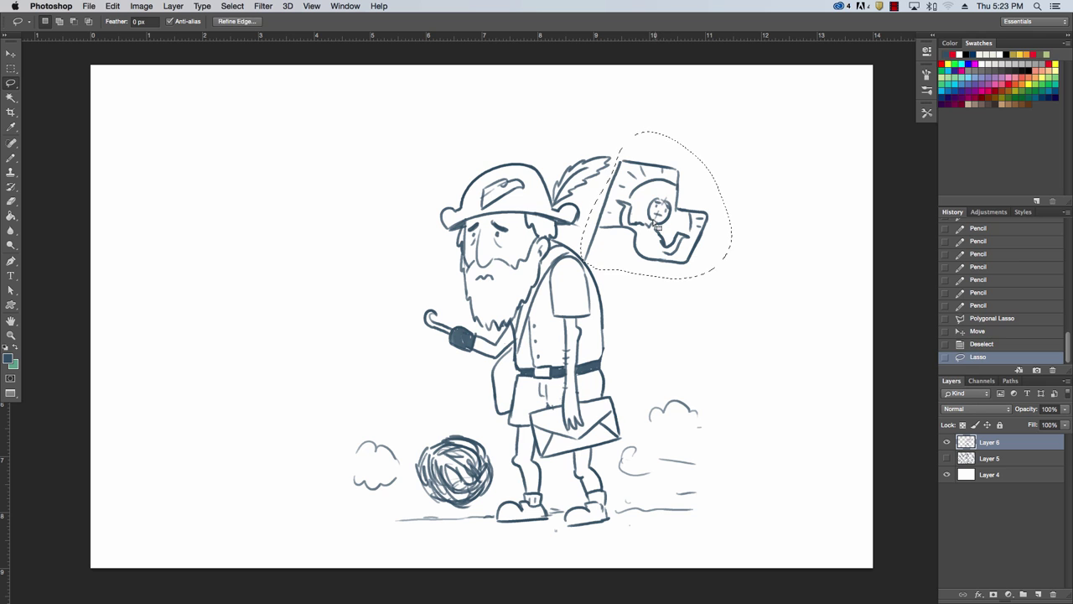
key(v)
mouse_move(669, 232)
mouse_down()
mouse_move(661, 223)
mouse_move(683, 214)
mouse_up()
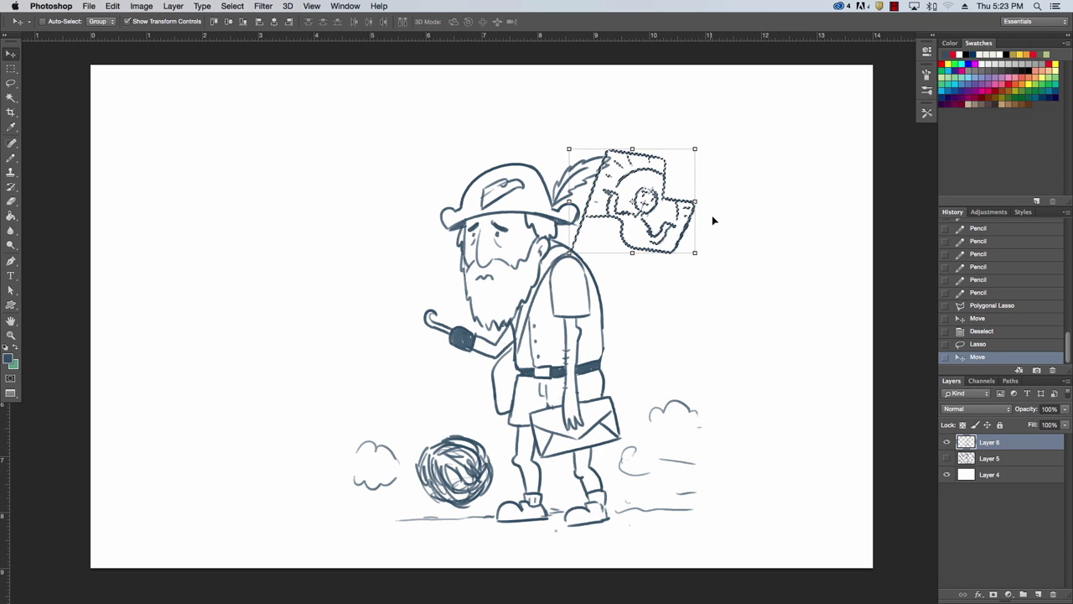
key(l)
key(ctrl+d)
- Erase the flag corner where it overlaps the feather tip and return to the Pencil tool
key(e)
click(602, 161)
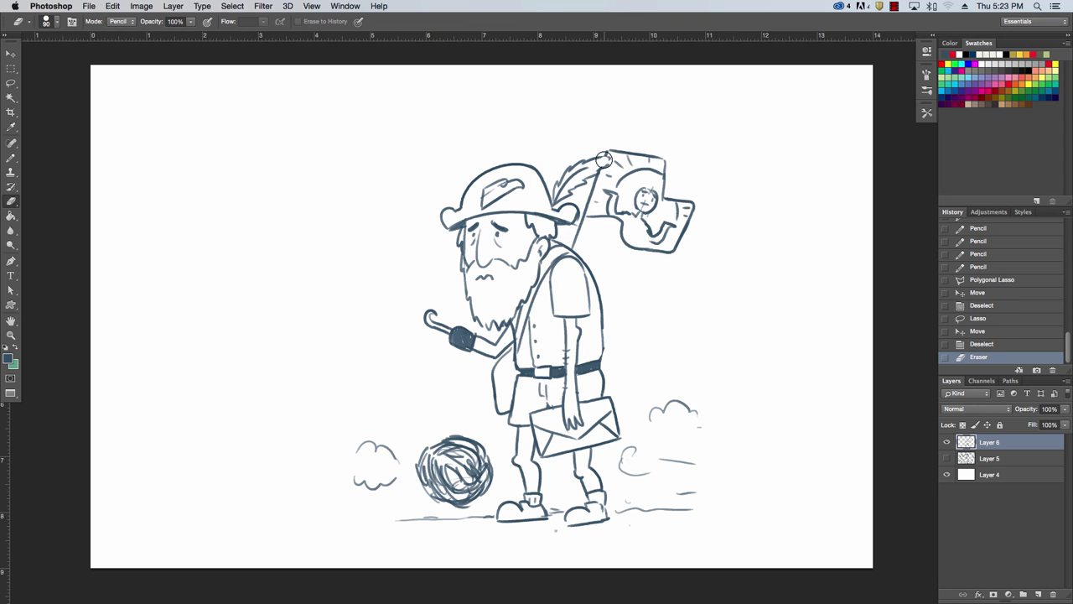
click(601, 159)
key(b)
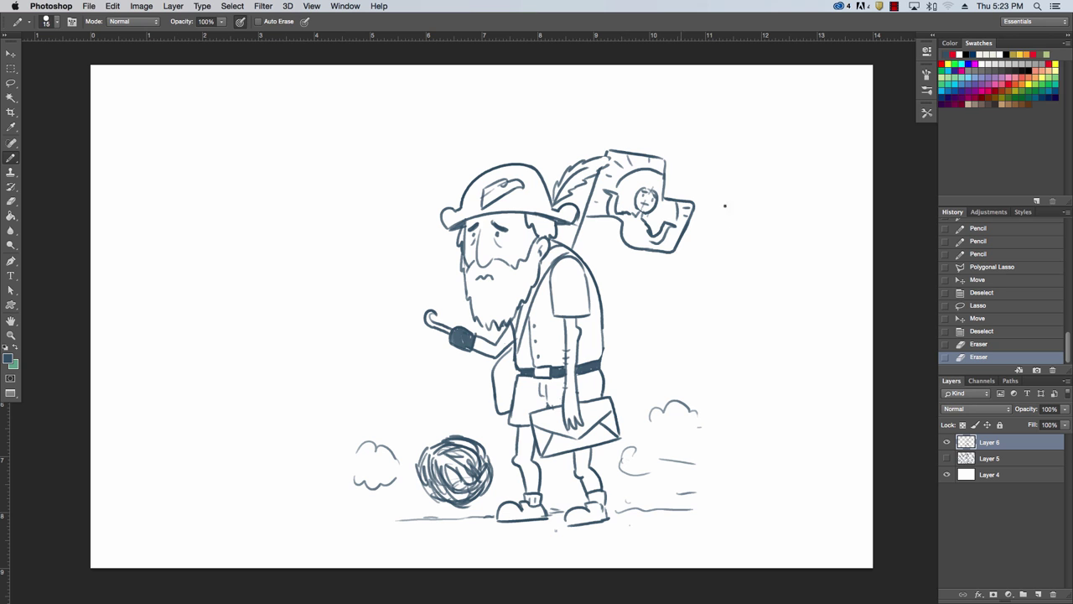
- Draw a strap curving from the shoulder down across the vest and continuing behind the hanging arm above the belt
key(ctrl+space)
drag(651, 325, 733, 319)
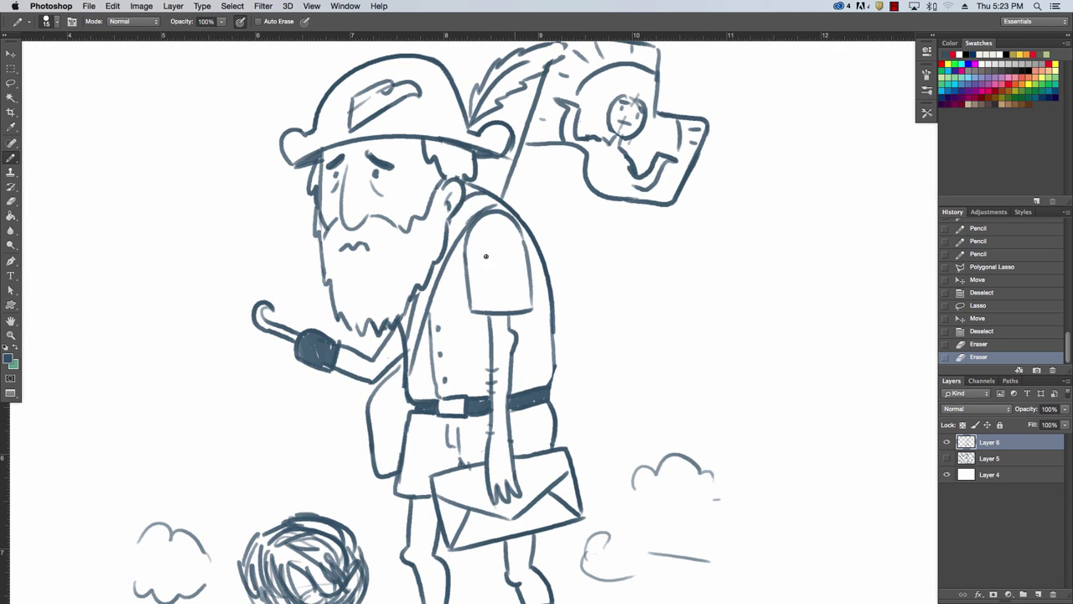
mouse_move(485, 241)
mouse_down()
mouse_move(495, 369)
mouse_move(461, 278)
mouse_move(479, 350)
mouse_move(560, 370)
mouse_up()
key(super+z)
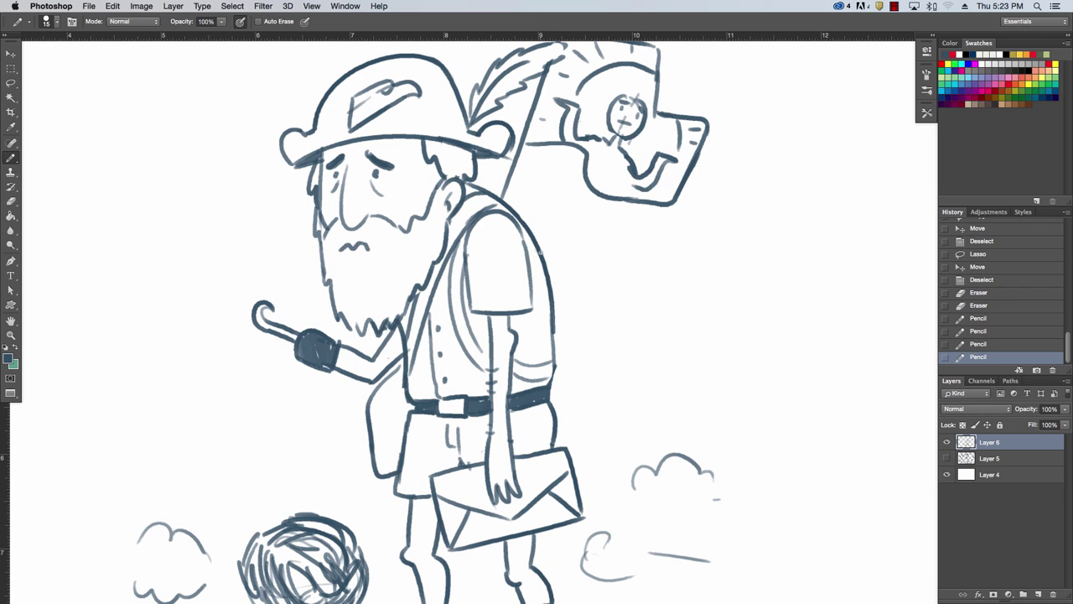
- Draw a large open sack hanging from the man's back, with a sagging upper edge and rounded bottom
mouse_move(541, 252)
mouse_down()
mouse_move(652, 300)
mouse_move(648, 345)
mouse_move(616, 430)
mouse_move(559, 439)
mouse_up()
key(z)
drag(592, 233, 625, 230)
key(b)
drag(649, 309, 666, 296)
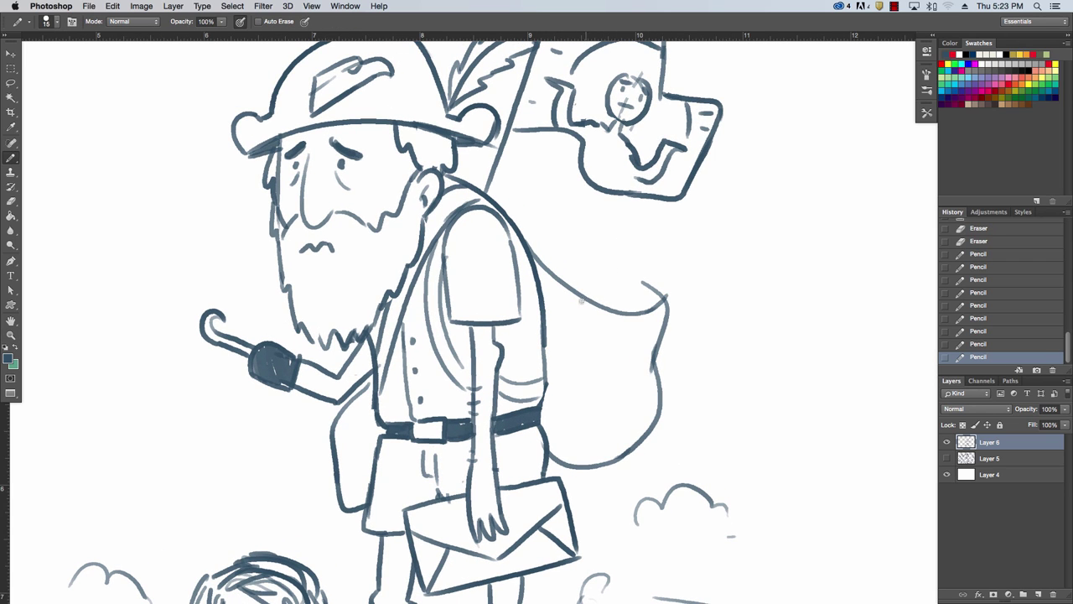
- Draw two small hands with curled fingers gripping the upper edge of the sack
mouse_move(578, 297)
mouse_down()
mouse_move(612, 299)
mouse_move(597, 288)
mouse_move(616, 307)
mouse_move(583, 315)
mouse_move(583, 293)
mouse_up()
key(super+z)
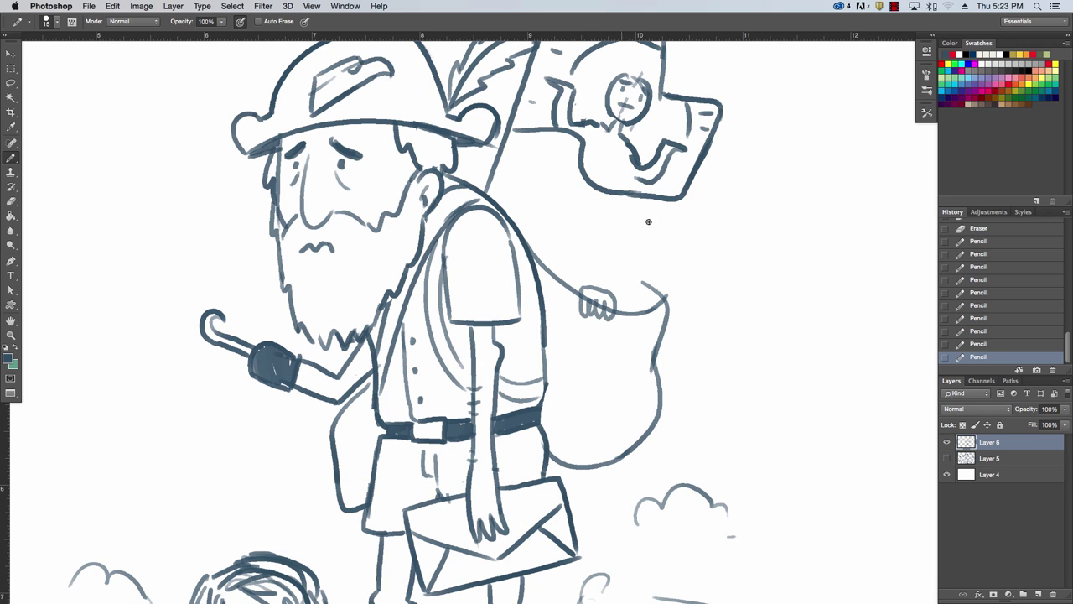
mouse_move(652, 289)
mouse_down()
mouse_move(674, 293)
mouse_move(665, 317)
mouse_up()
drag(661, 305, 654, 323)
mouse_move(650, 306)
mouse_down()
mouse_move(650, 325)
mouse_move(643, 322)
mouse_up()
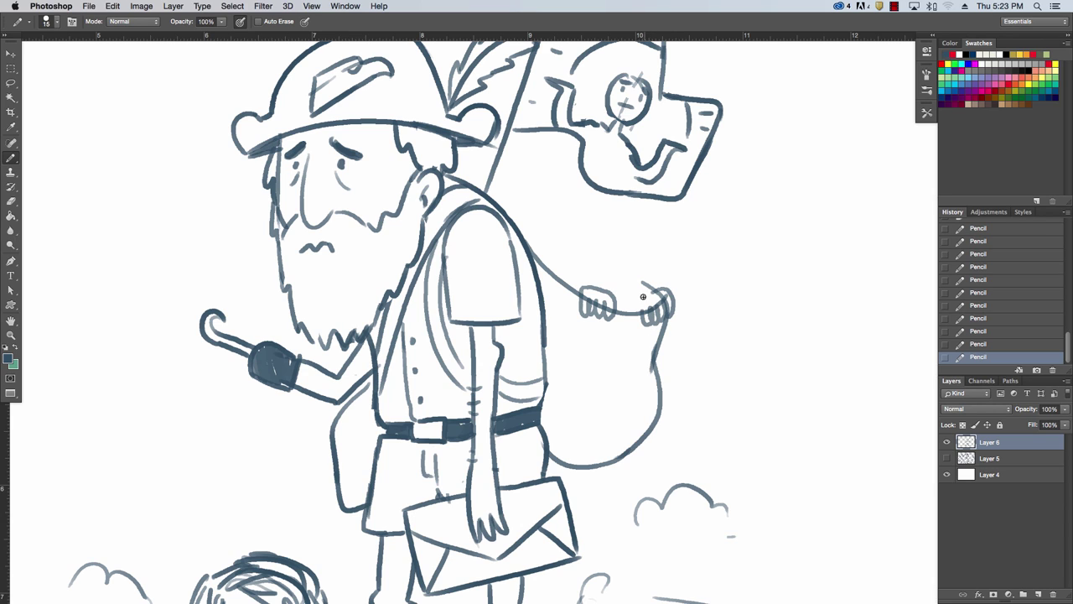
- Shrink the eraser, remove the sack line running through both small hands and return to the Pencil tool
key(e)
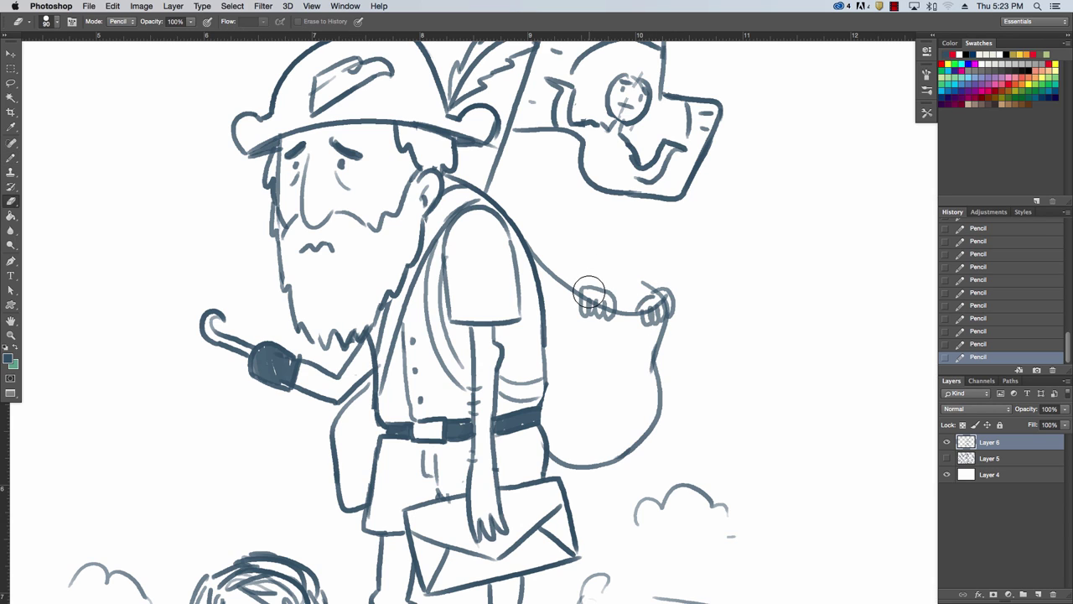
key(bracketleft)
key(bracketleft)
key(bracketleft)
key(bracketleft)
key(bracketleft)
key(bracketleft)
key(bracketleft)
key(bracketleft)
key(bracketleft)
key(bracketleft)
drag(586, 308, 588, 296)
mouse_move(590, 309)
mouse_down()
mouse_move(654, 305)
mouse_move(654, 318)
mouse_move(654, 305)
mouse_move(667, 303)
mouse_up()
key(b)
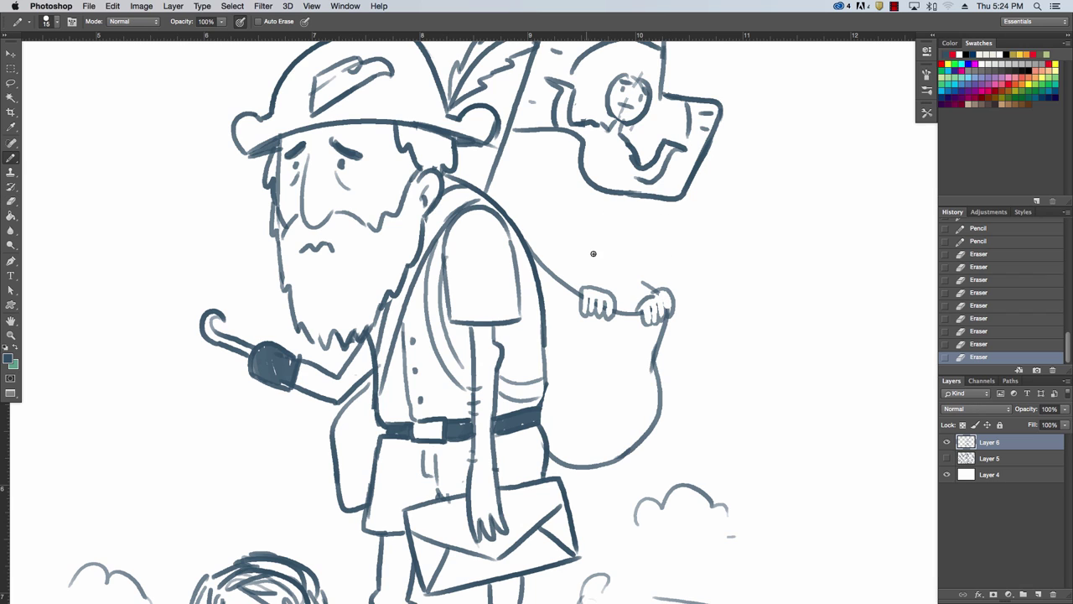
- Draw the two upright sides of a head rising out of the sack between the small hands
drag(571, 267, 569, 237)
key(ctrl+z)
drag(566, 287, 567, 237)
drag(643, 238, 647, 299)
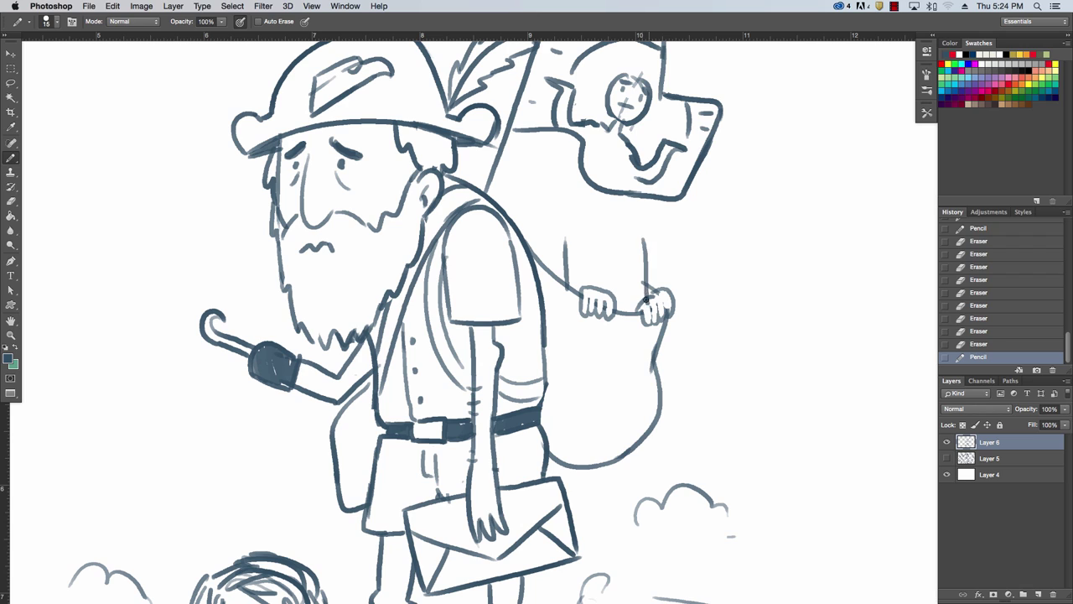
key(ctrl+z)
drag(642, 238, 646, 300)
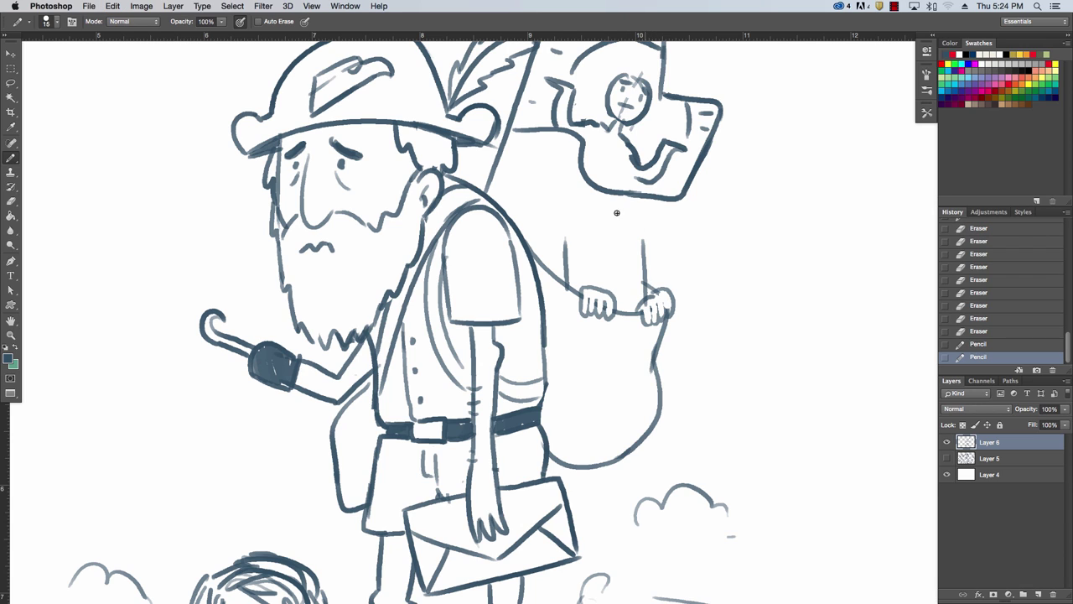
- Add bent horns to both sides of the head, redraw the outer horn's tip upright and close the head with an arched top
mouse_move(566, 249)
mouse_down()
mouse_move(538, 241)
mouse_move(528, 200)
mouse_move(547, 196)
mouse_move(551, 225)
mouse_up()
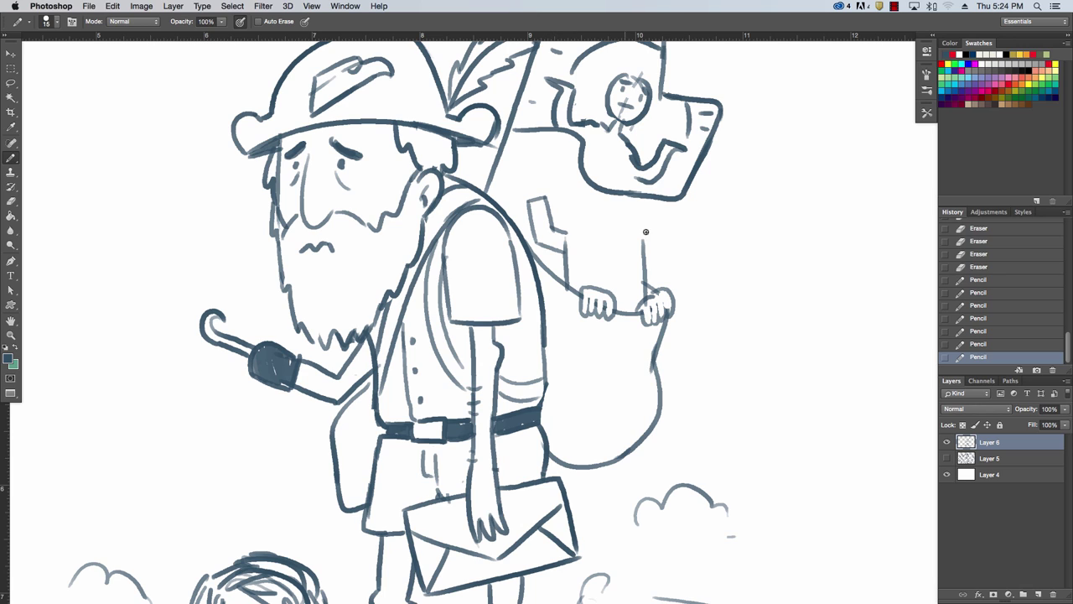
mouse_move(644, 252)
mouse_down()
mouse_move(675, 236)
mouse_move(681, 213)
mouse_move(667, 207)
mouse_move(655, 225)
mouse_up()
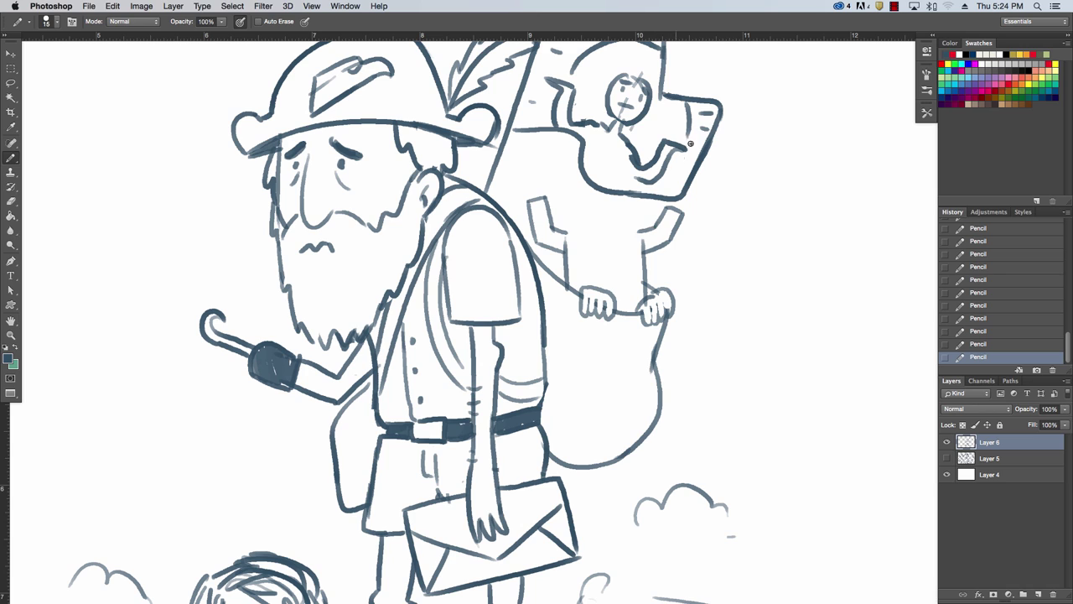
key(super+z)
key(super+alt+z)
key(super+alt+z)
key(super+alt+z)
key(super+alt+z)
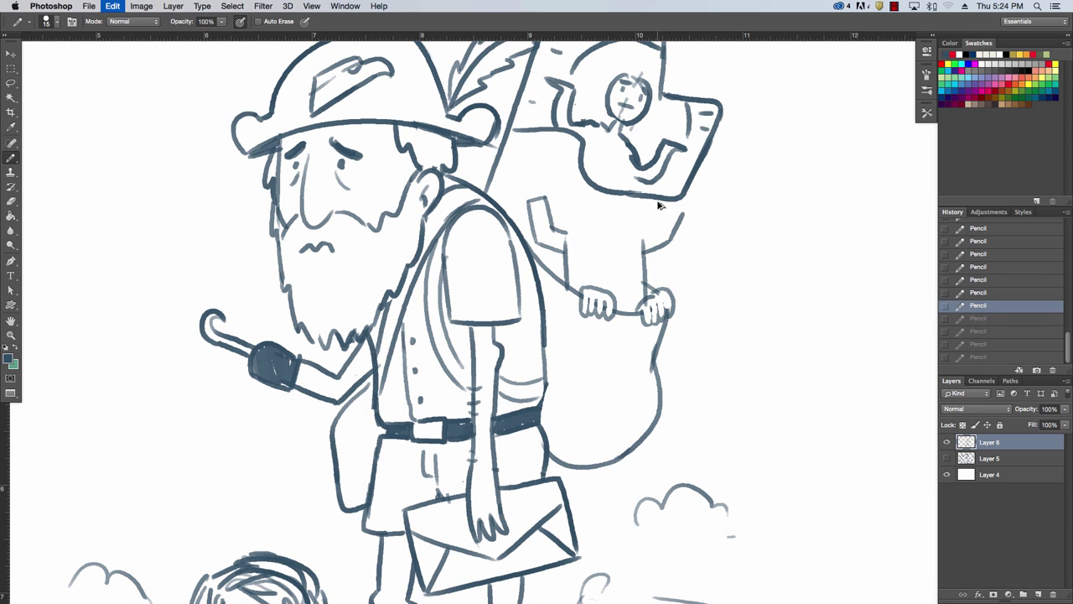
mouse_move(566, 231)
mouse_down()
mouse_move(639, 224)
mouse_move(643, 243)
mouse_up()
mouse_move(643, 241)
mouse_down()
mouse_move(643, 226)
mouse_move(671, 204)
mouse_move(671, 219)
mouse_move(640, 248)
mouse_move(661, 238)
mouse_move(645, 245)
mouse_up()
key(super+z)
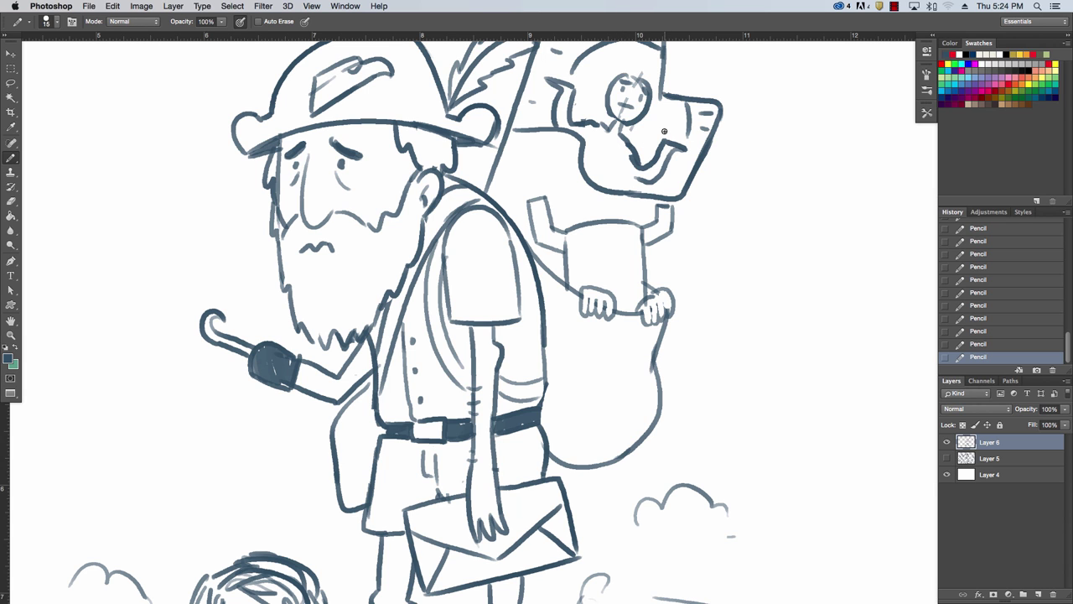
- Draw a squarish face opening inside the horned head, redoing its outer side until the line is straight
key(super+space)
drag(608, 252, 639, 247)
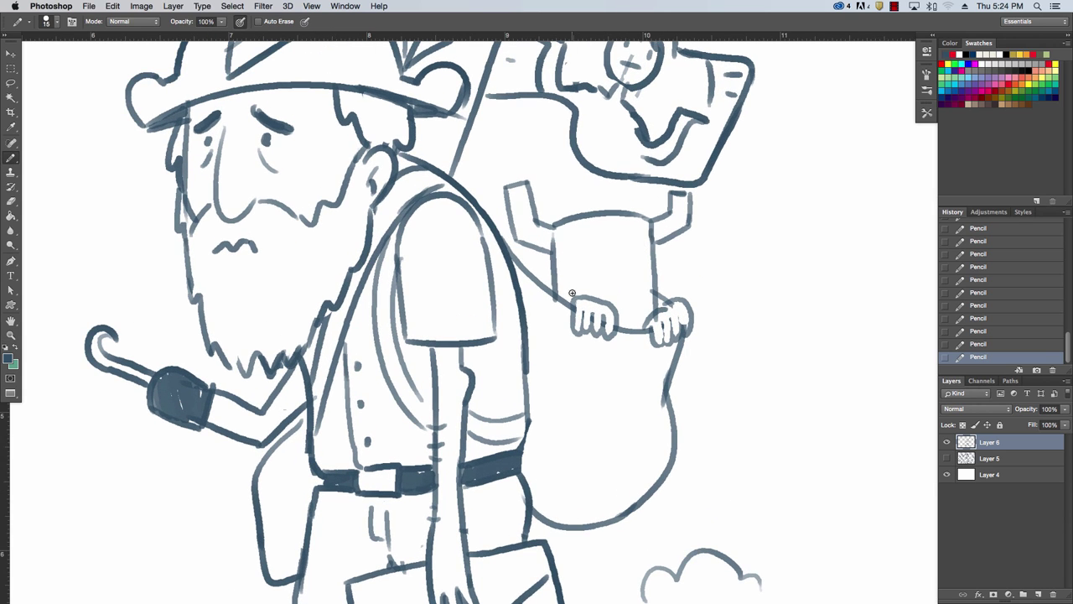
mouse_move(573, 303)
mouse_down()
mouse_move(568, 226)
mouse_move(590, 226)
mouse_move(572, 238)
mouse_move(651, 237)
mouse_up()
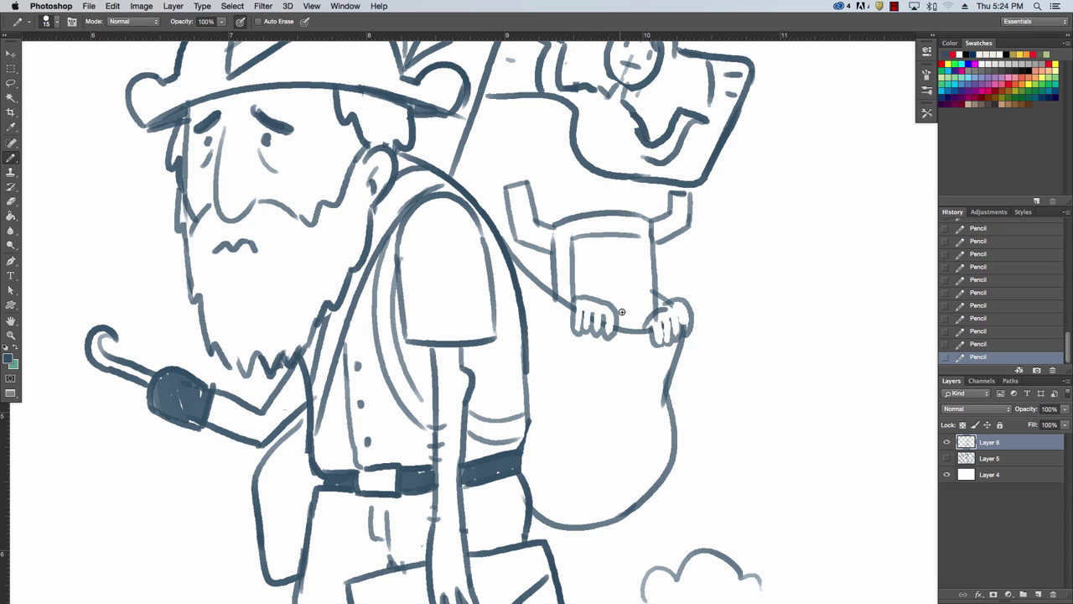
mouse_move(619, 319)
mouse_down()
mouse_move(646, 313)
mouse_move(642, 232)
mouse_up()
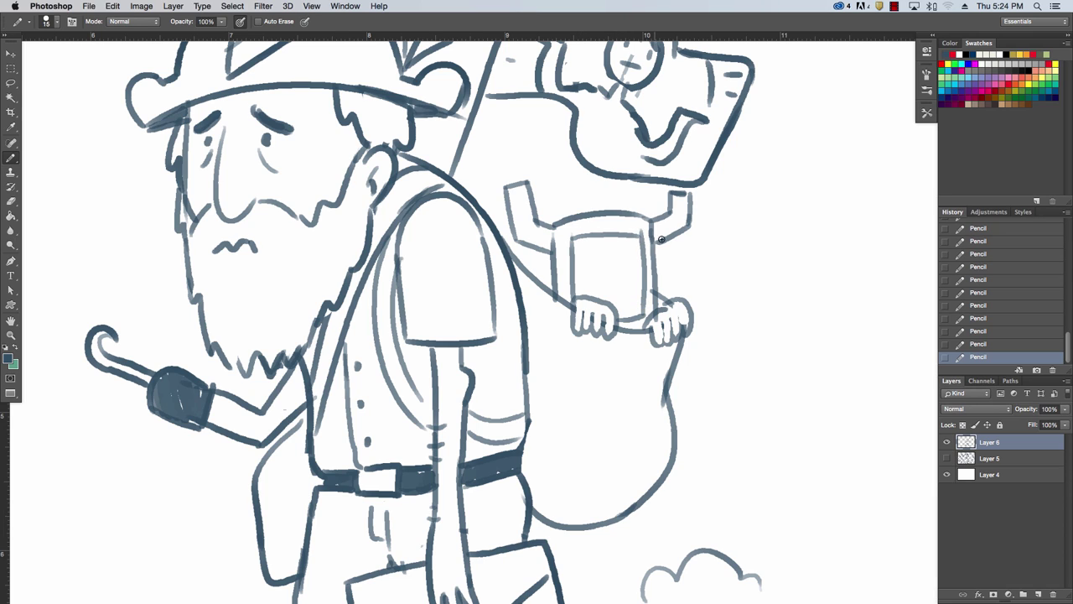
key(super+z)
drag(646, 315, 643, 228)
key(super+z)
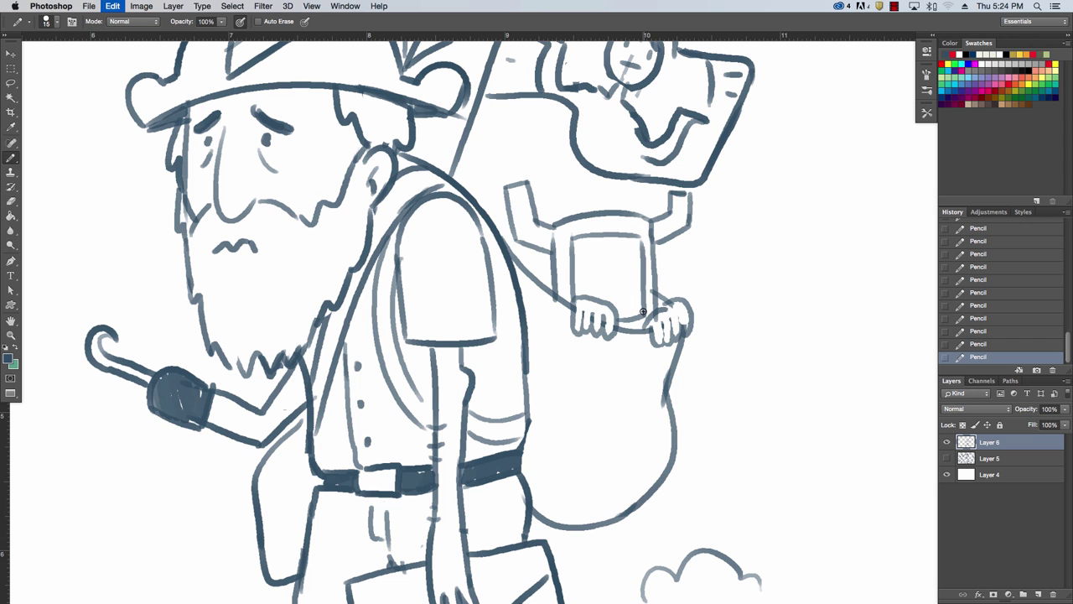
drag(642, 312, 641, 226)
- Erase the stray line over the outer small hand and shade the sack opening on both sides of the horned head
key(e)
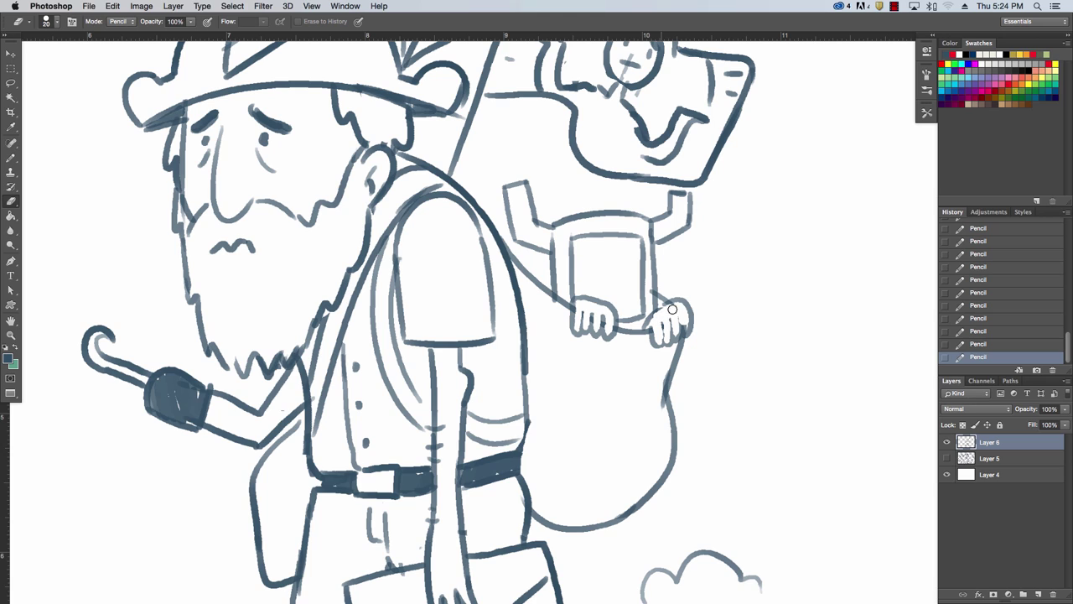
mouse_move(683, 321)
mouse_down()
mouse_move(684, 331)
mouse_move(677, 310)
mouse_up()
key(b)
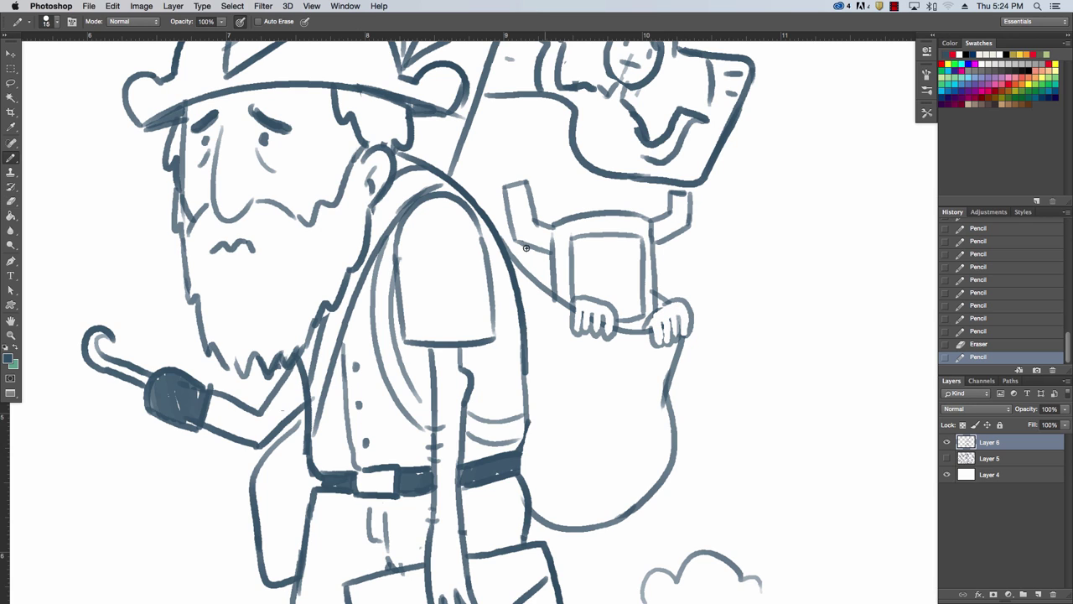
mouse_move(509, 248)
mouse_down()
mouse_move(549, 265)
mouse_move(538, 281)
mouse_move(552, 275)
mouse_up()
drag(653, 299, 660, 291)
drag(549, 284, 549, 277)
- Draw a curved fold line across the front of the sack, redoing the first attempt
mouse_move(545, 389)
mouse_down()
mouse_move(635, 432)
mouse_move(647, 420)
mouse_up()
key(super+z)
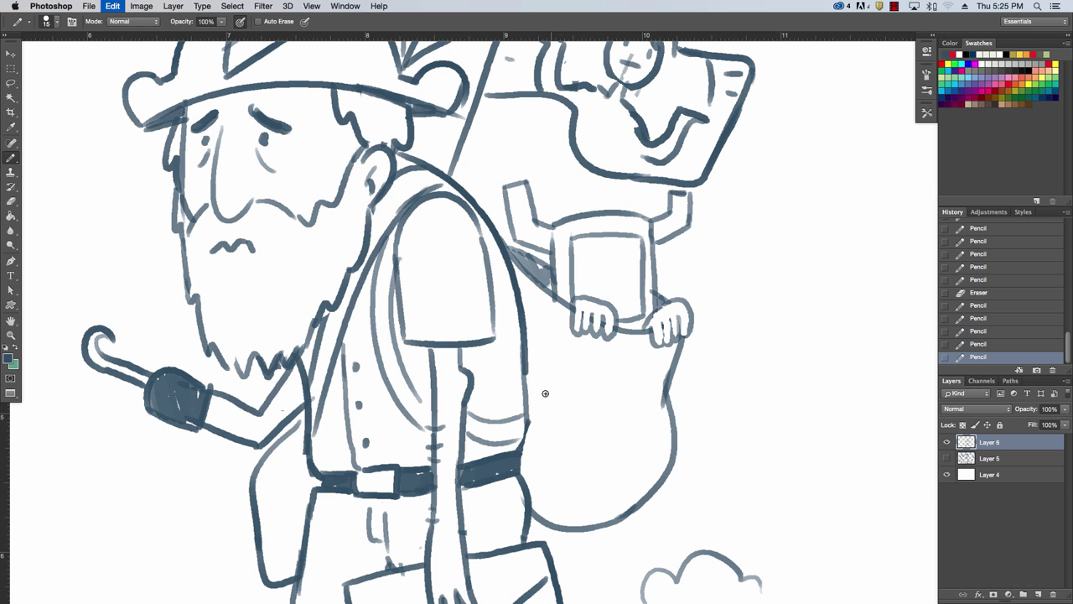
mouse_move(543, 391)
mouse_down()
mouse_move(645, 425)
mouse_move(643, 416)
mouse_up()
- Draw a curved, moustache-like mouth and two small eyes inside the horned head's face opening
key(z)
drag(742, 337, 637, 336)
drag(686, 291, 788, 291)
key(b)
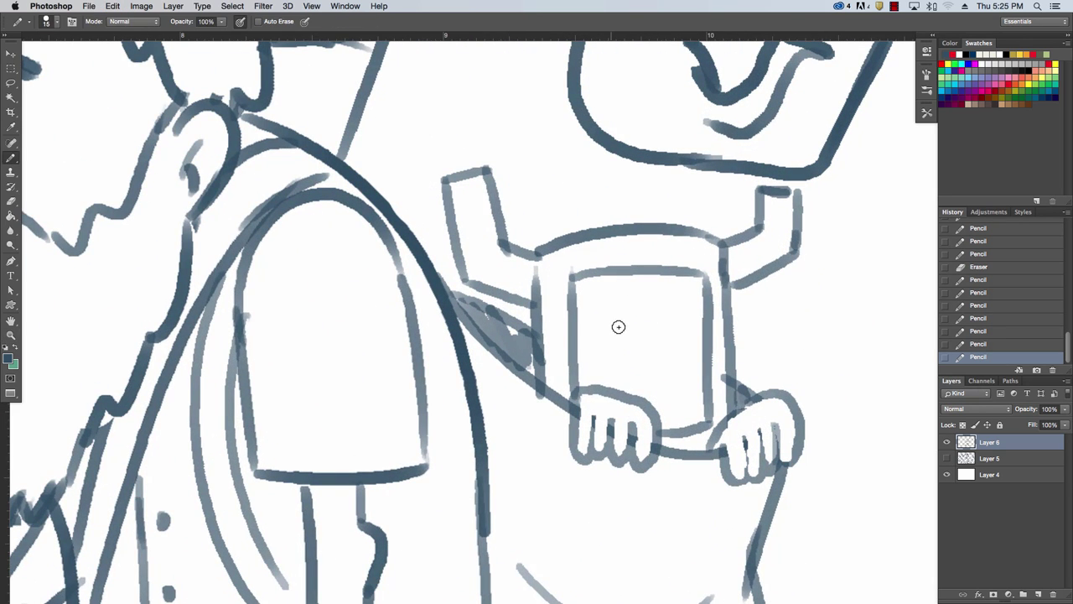
mouse_move(609, 378)
mouse_down()
mouse_move(632, 347)
mouse_move(677, 374)
mouse_move(690, 364)
mouse_move(625, 358)
mouse_move(668, 348)
mouse_up()
key(super+z)
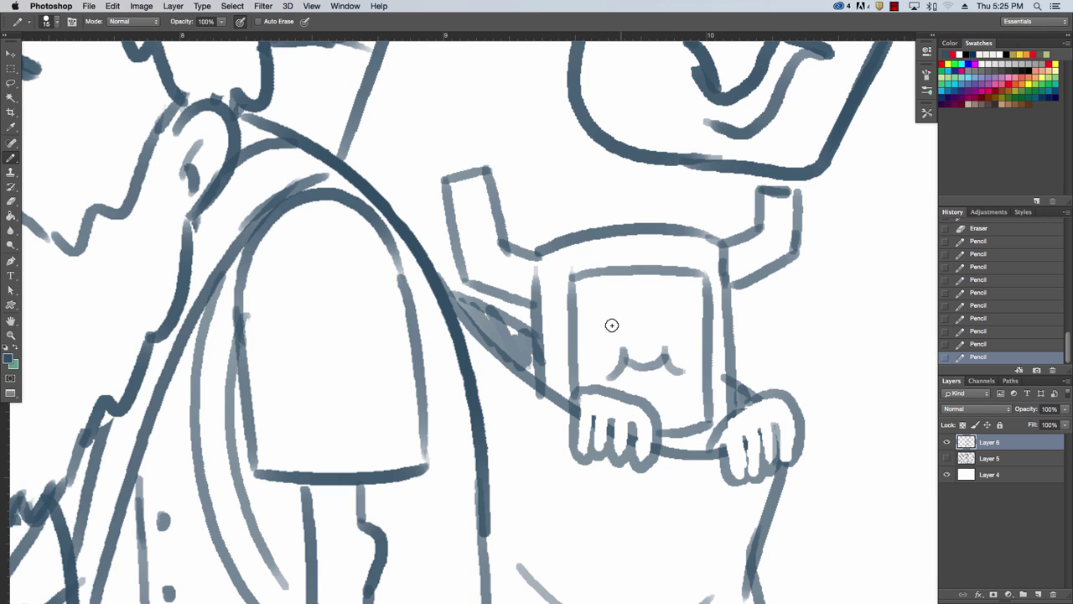
drag(605, 326, 674, 327)
- Shrink the pencil to 9 px and add small drool details and drops around the horned figure's mouth
key([)
key(bracketleft)
mouse_move(661, 376)
mouse_down()
mouse_move(669, 406)
mouse_move(636, 393)
mouse_up()
key(z)
drag(718, 347, 652, 338)
drag(774, 352, 726, 354)
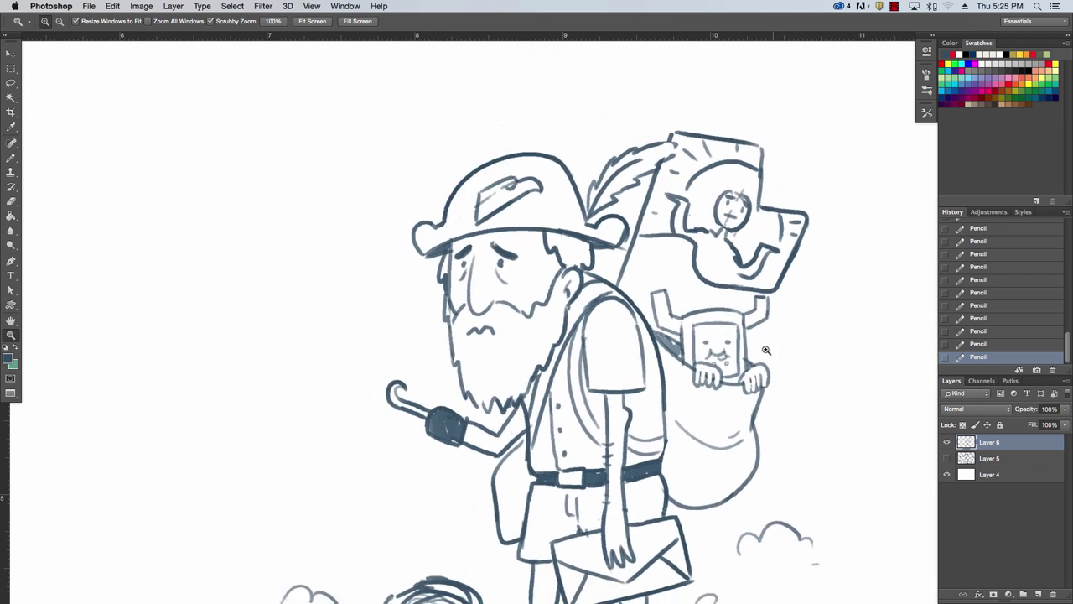
click(799, 369)
click(810, 433)
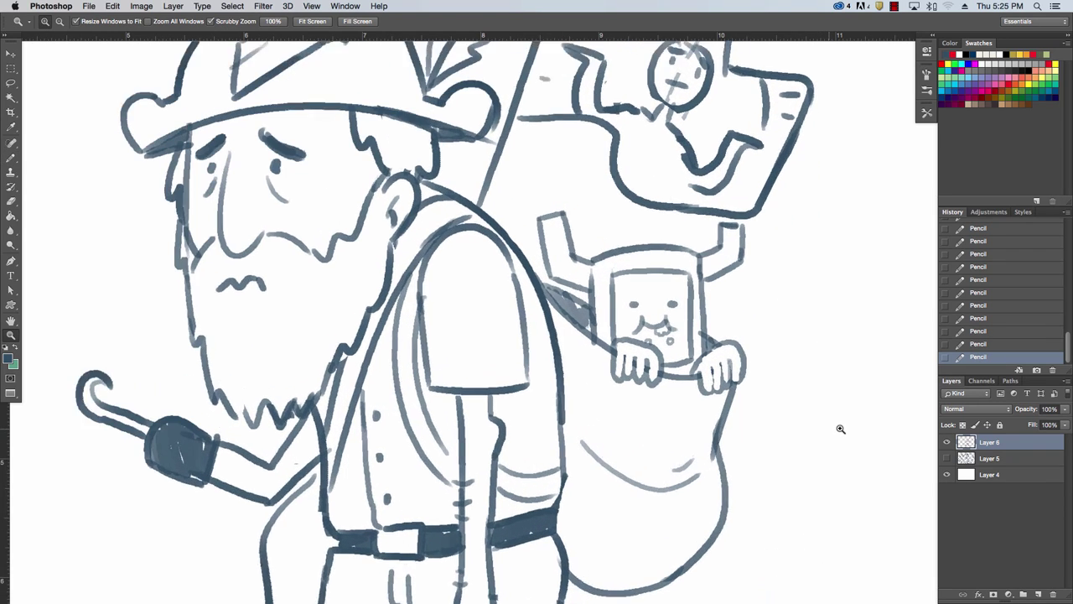
- Draw a pointed speech-bubble tail beside the horned head, aimed at its face
key(b)
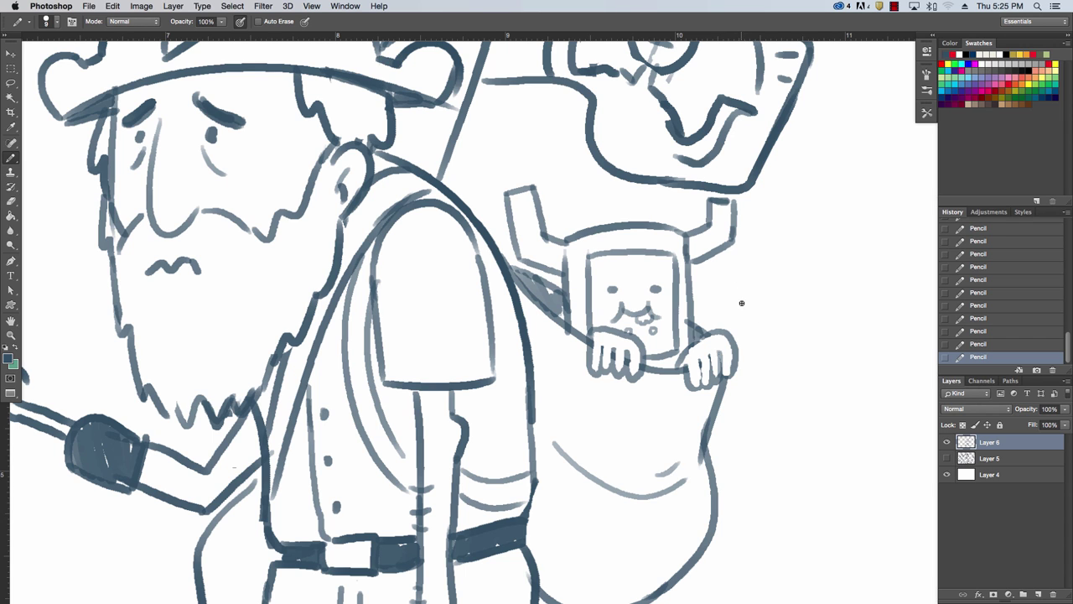
key(space)
mouse_move(783, 307)
mouse_down()
mouse_move(699, 352)
mouse_move(666, 343)
mouse_up()
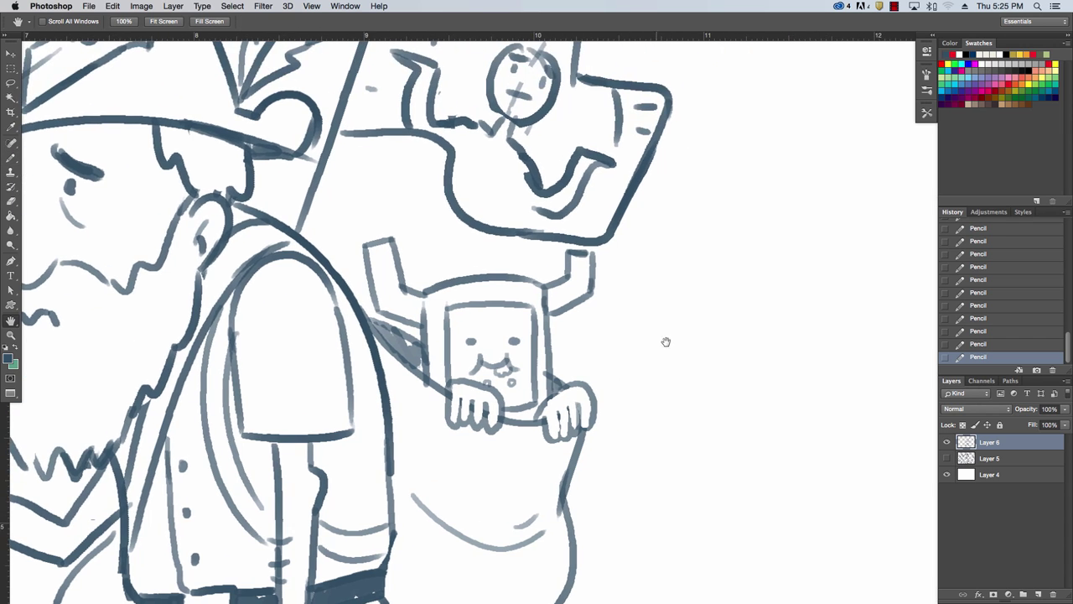
mouse_move(571, 347)
mouse_down()
mouse_move(602, 335)
mouse_move(608, 366)
mouse_up()
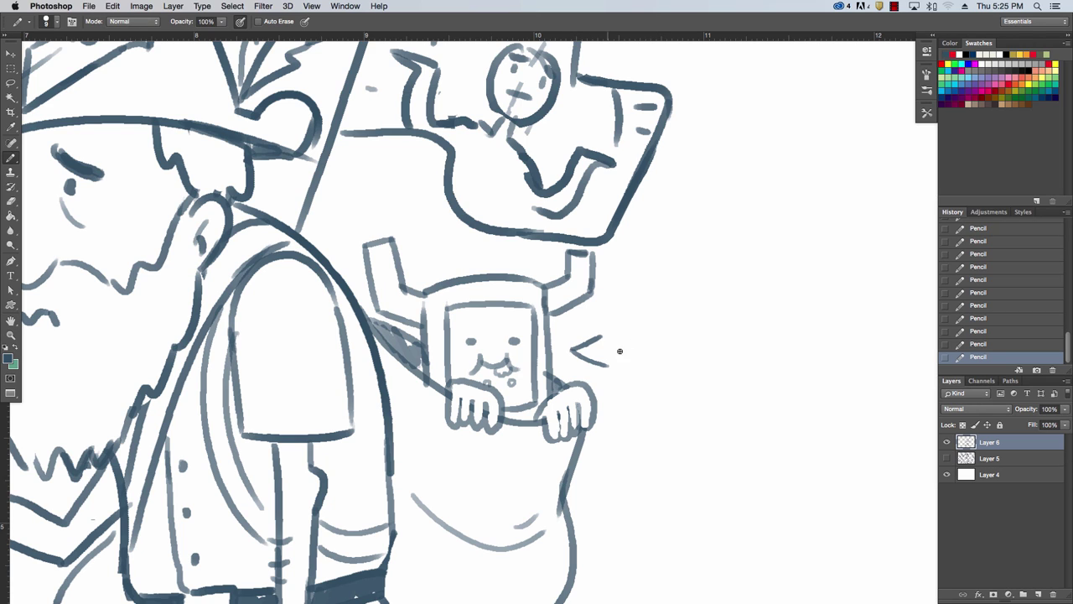
- Hand-letter "GALACTOS HUNGWY" on two lines beside the bubble tail, redoing poor letters and removing the closing full stop
mouse_move(648, 293)
mouse_down()
mouse_move(628, 325)
mouse_move(652, 302)
mouse_move(652, 324)
mouse_move(674, 325)
mouse_move(672, 309)
mouse_move(698, 325)
mouse_move(715, 290)
mouse_move(719, 322)
mouse_up()
key(super+z)
mouse_move(705, 307)
mouse_down()
mouse_move(760, 320)
mouse_move(773, 286)
mouse_move(788, 292)
mouse_move(790, 317)
mouse_up()
key(super+z)
drag(807, 288, 798, 317)
mouse_move(654, 344)
mouse_down()
mouse_move(656, 383)
mouse_move(669, 382)
mouse_up()
mouse_move(656, 365)
mouse_down()
mouse_move(681, 375)
mouse_move(705, 339)
mouse_up()
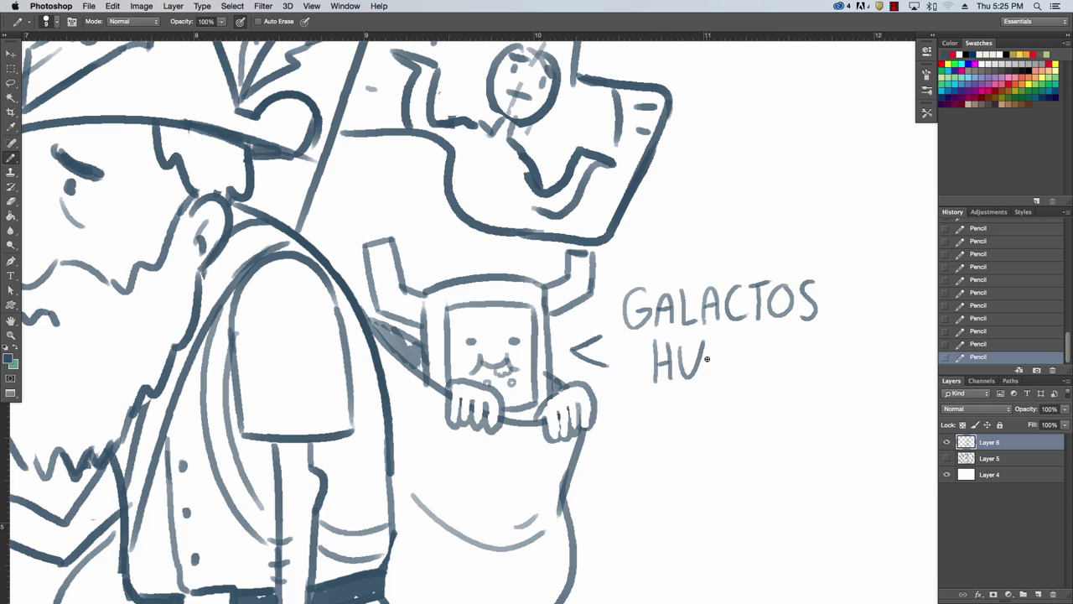
mouse_move(708, 379)
mouse_down()
mouse_move(726, 344)
mouse_move(739, 375)
mouse_move(753, 365)
mouse_up()
mouse_move(741, 359)
mouse_down()
mouse_move(772, 356)
mouse_move(786, 339)
mouse_move(803, 356)
mouse_move(794, 382)
mouse_up()
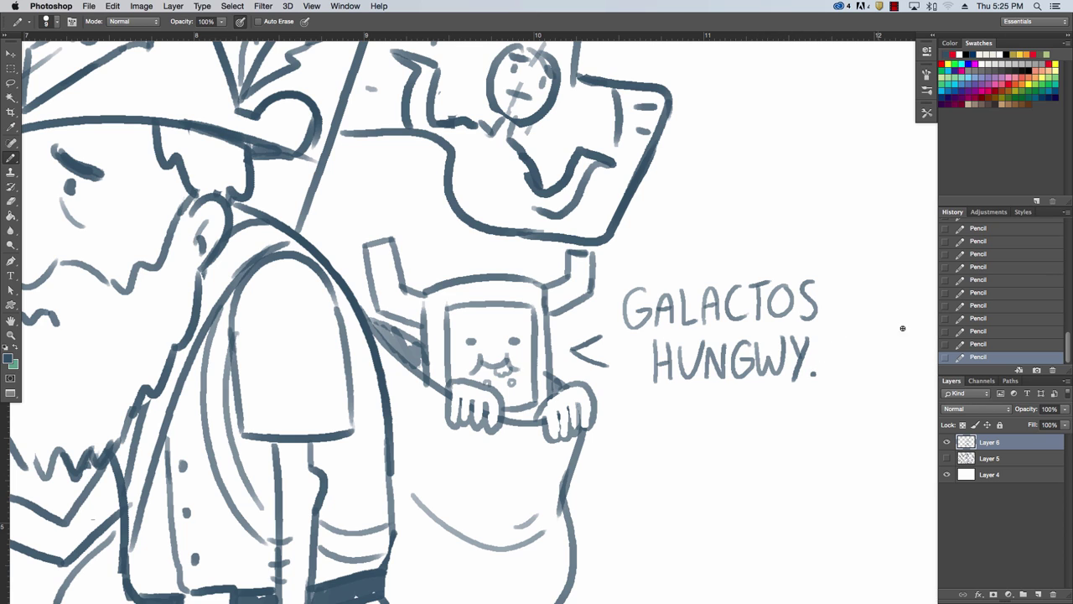
key(super+z)
- Draw a rounded speech bubble around the lettering and join it to the tail, redoing the outline once
mouse_move(601, 331)
mouse_down()
mouse_move(606, 286)
mouse_move(750, 236)
mouse_move(830, 297)
mouse_move(834, 344)
mouse_up()
key(super+z)
mouse_move(605, 335)
mouse_down()
mouse_move(670, 244)
mouse_move(818, 251)
mouse_move(841, 363)
mouse_move(739, 409)
mouse_move(604, 368)
mouse_up()
- Add three small four-pointed sparkles around the horned figure
mouse_move(425, 255)
mouse_down()
mouse_move(431, 248)
mouse_move(426, 260)
mouse_up()
mouse_move(568, 329)
mouse_down()
mouse_move(582, 325)
mouse_move(577, 341)
mouse_up()
mouse_move(424, 417)
mouse_down()
mouse_move(423, 451)
mouse_move(437, 431)
mouse_up()
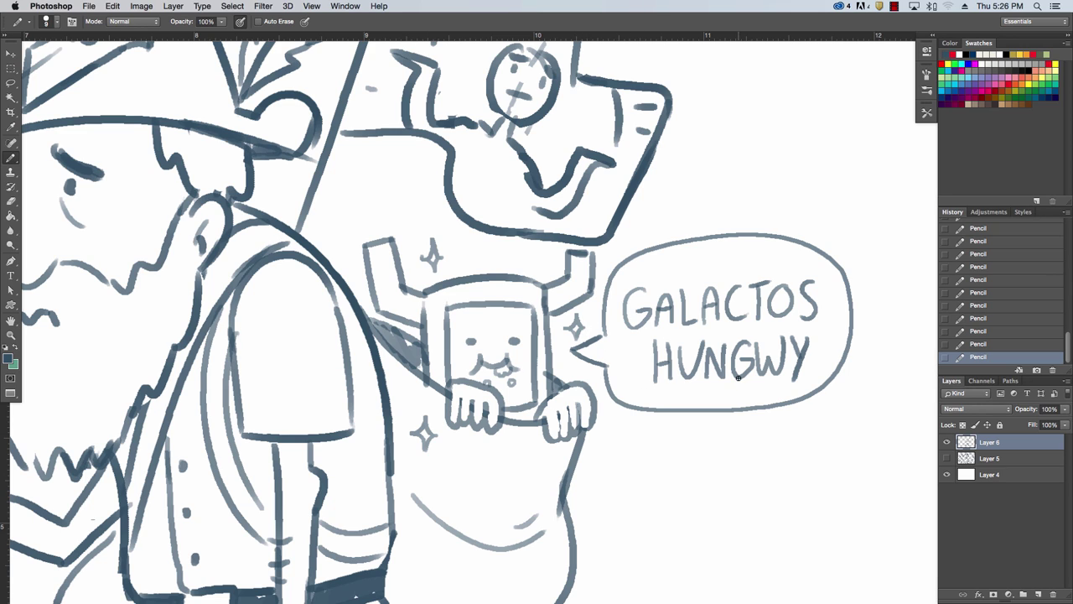
- Review the whole character drawing on the full canvas
key(z)
drag(766, 452, 712, 461)
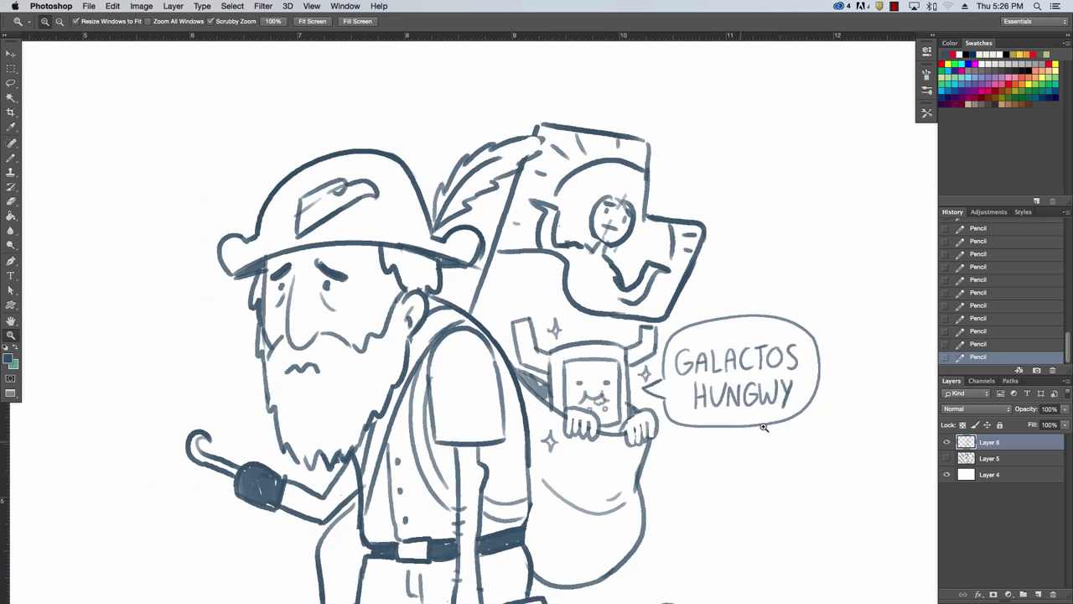
key(z)
mouse_move(844, 444)
mouse_down()
mouse_move(817, 445)
mouse_move(819, 435)
mouse_move(797, 445)
mouse_move(791, 400)
mouse_move(726, 342)
mouse_up()
key(z)
key(space)
key(z)
scroll(706, 412, up, 2)
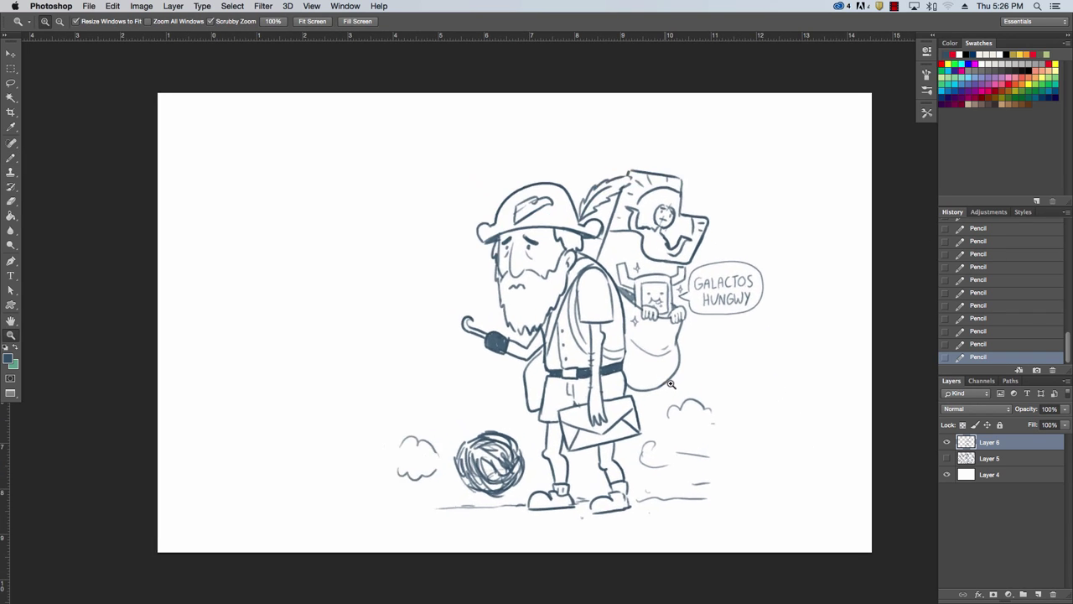
key(h)
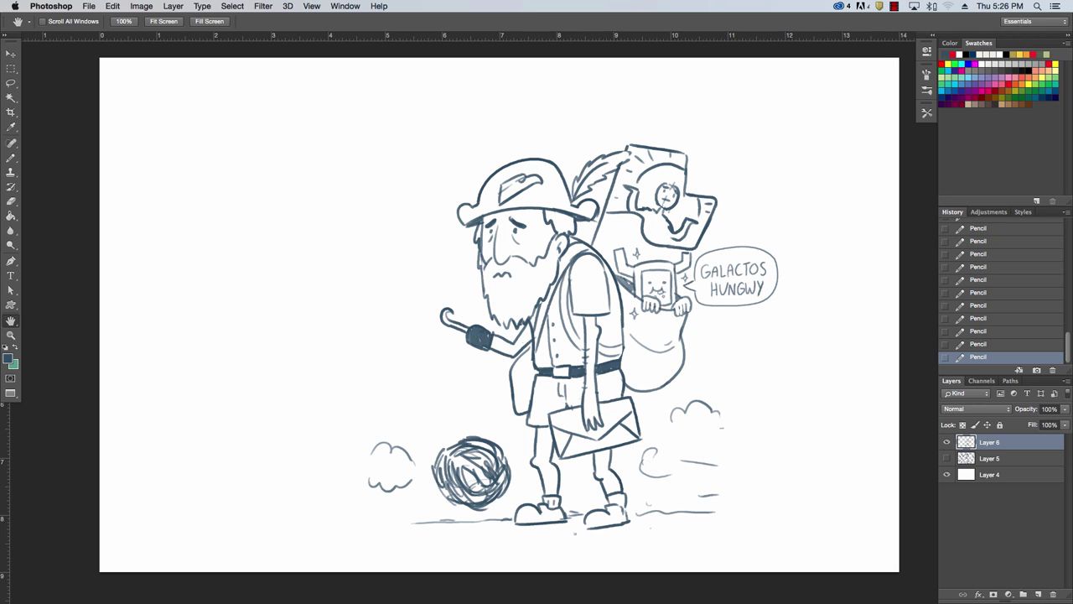
key(Tab)
- Move the whole character drawing up and to the right to free space on the canvas
click(13, 161)
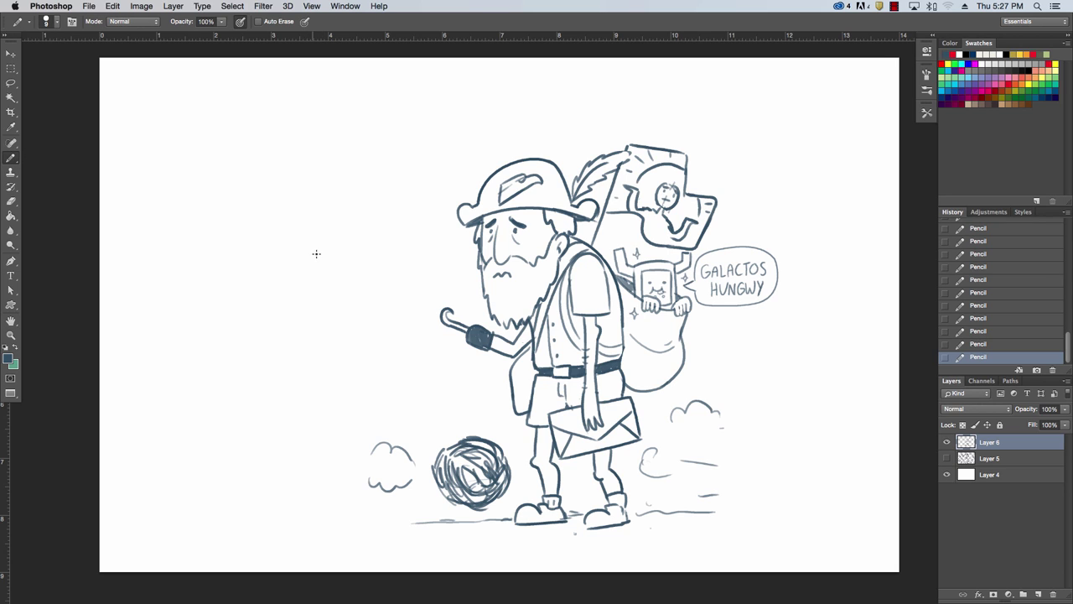
key(bracketright)
click(11, 54)
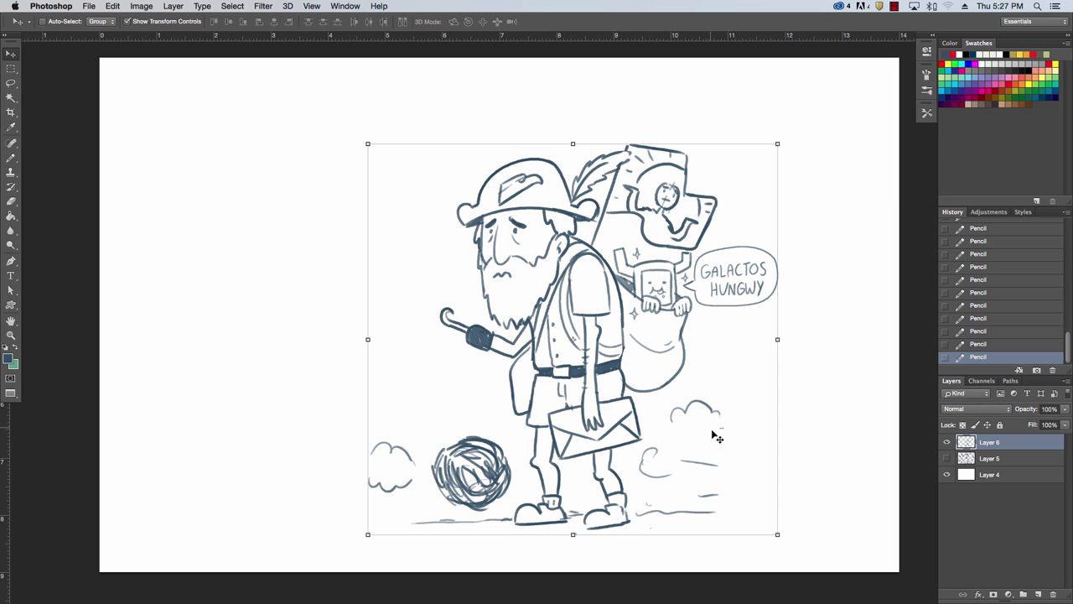
drag(713, 441, 747, 424)
drag(745, 467, 773, 469)
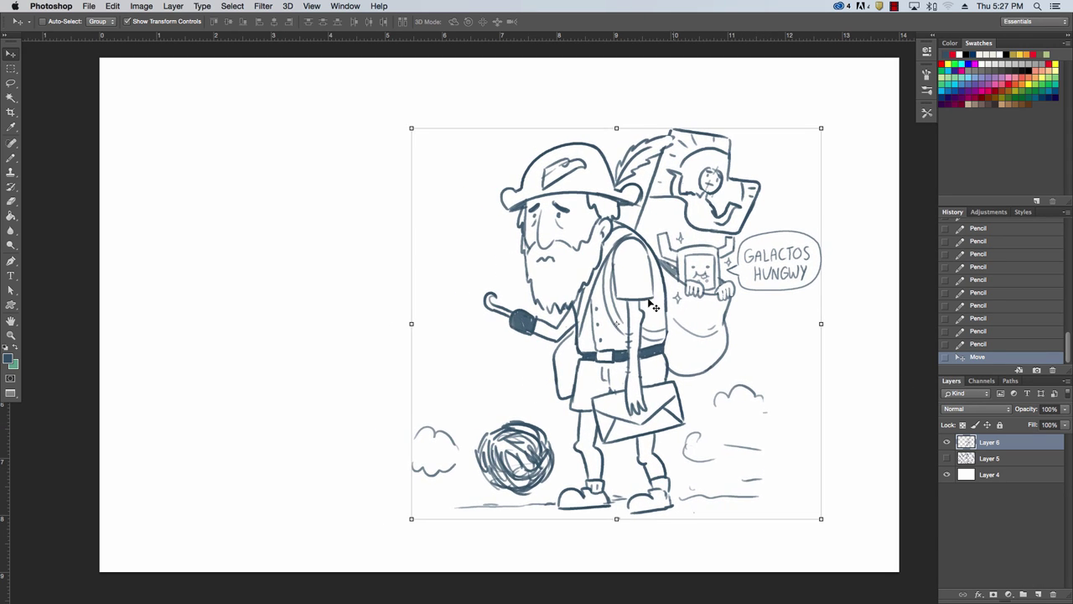
- Set the pencil to 15 px and sketch a flat-topped block with two arches in the empty area before the man
click(10, 157)
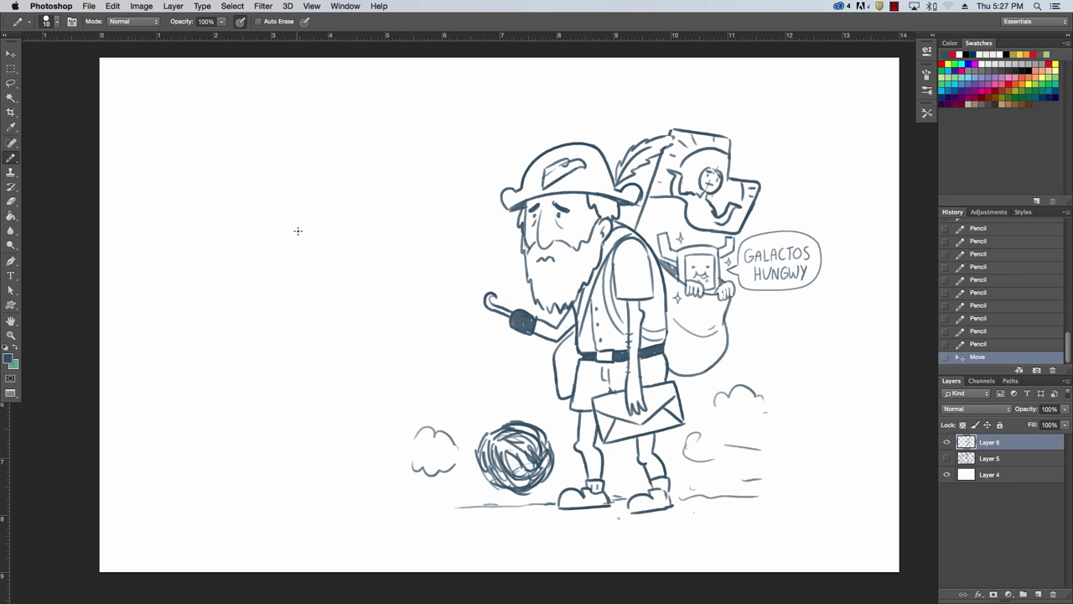
key(bracketright)
key(Tab)
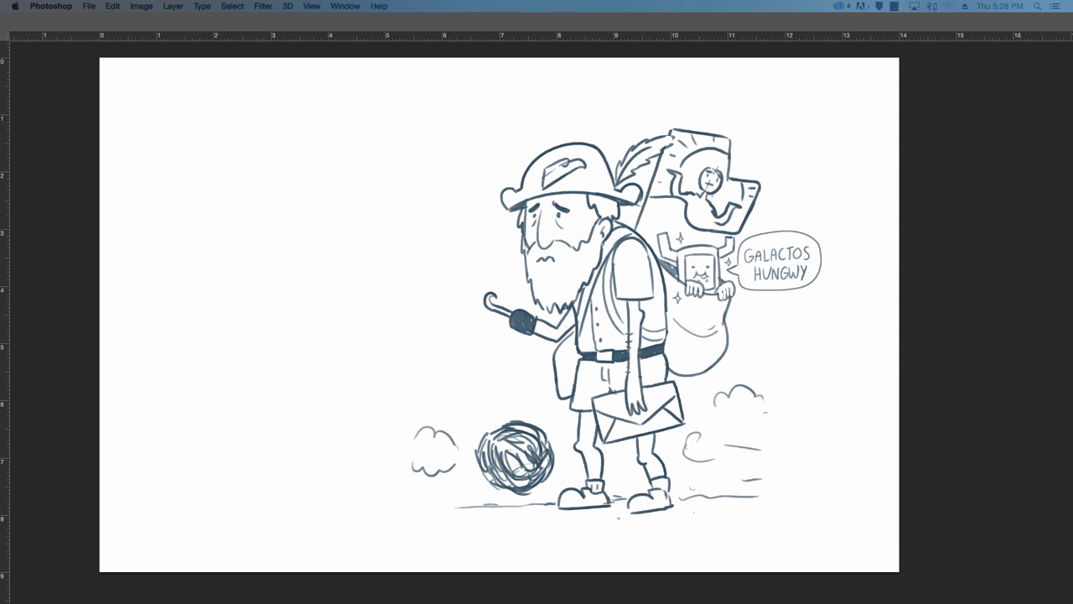
key(Tab)
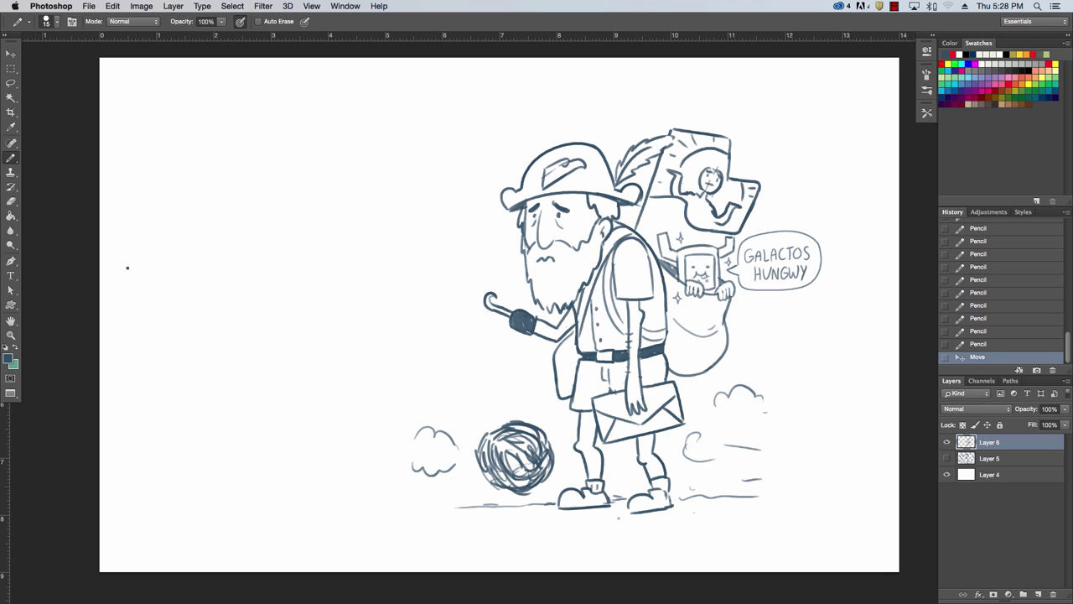
mouse_move(128, 248)
mouse_down()
mouse_move(325, 244)
mouse_move(354, 356)
mouse_up()
mouse_move(126, 249)
mouse_down()
mouse_move(132, 379)
mouse_move(214, 339)
mouse_move(215, 361)
mouse_move(331, 346)
mouse_up()
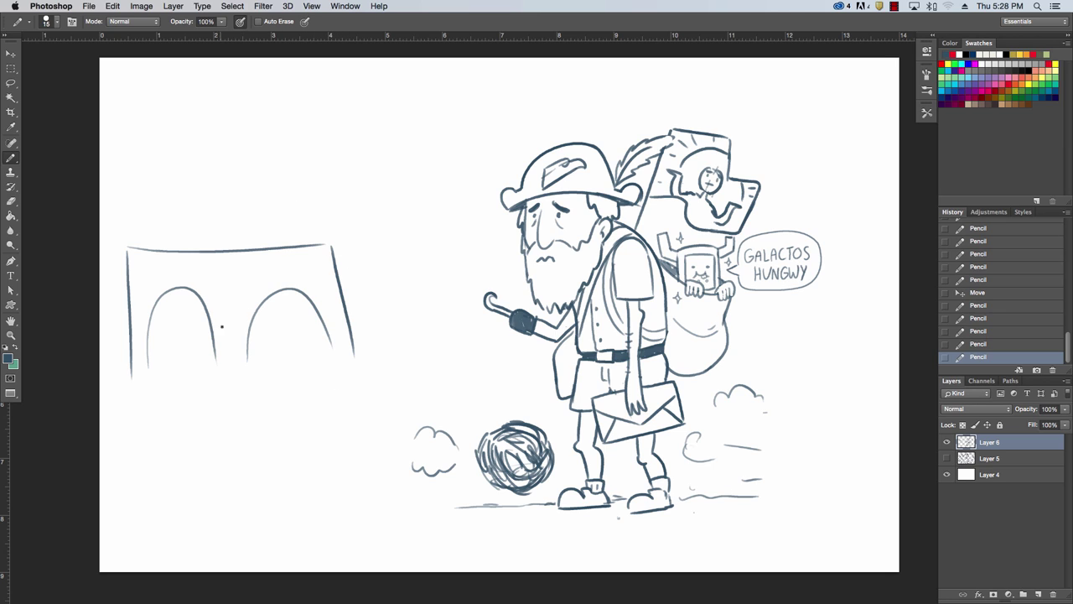
drag(217, 353, 216, 361)
- Remove both arches from the block and touch up its upper right corner
key(Tab)
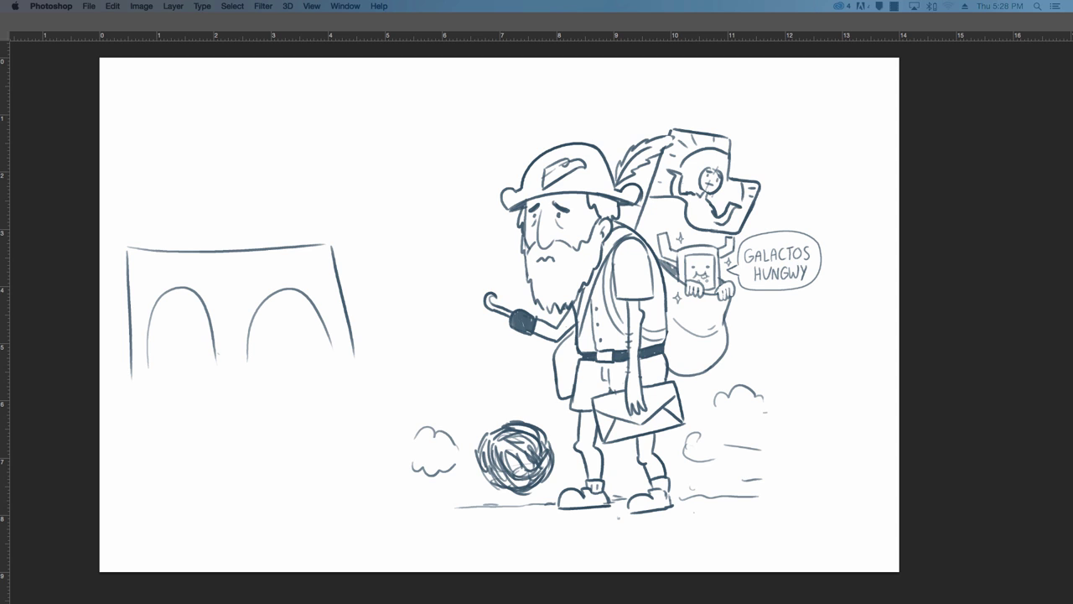
key(Tab)
key(super+z)
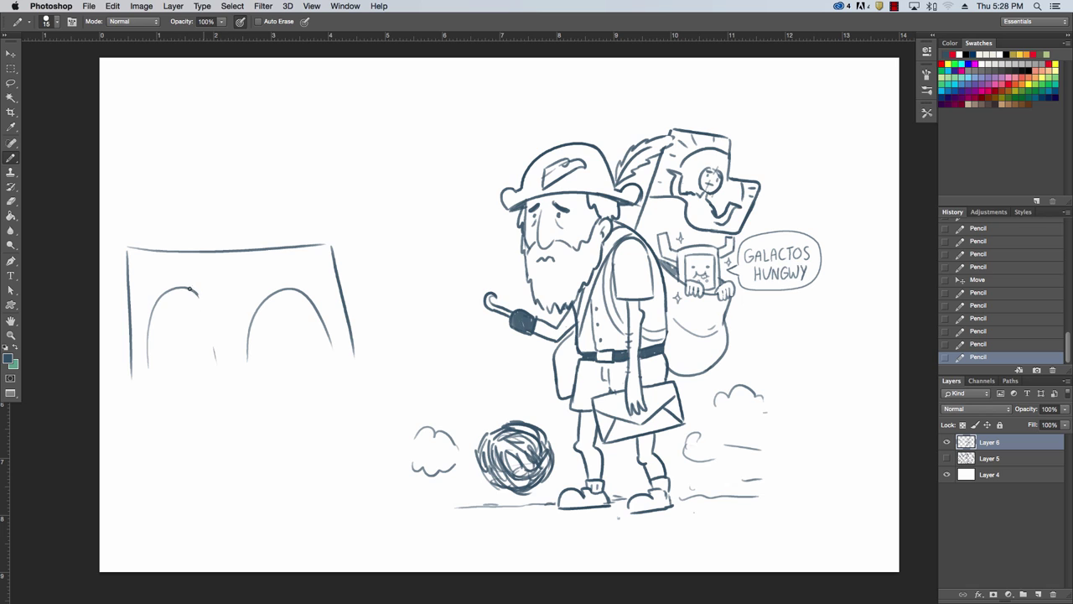
mouse_move(190, 288)
mouse_down()
mouse_move(156, 305)
mouse_move(149, 366)
mouse_up()
mouse_move(243, 328)
mouse_down()
mouse_move(286, 288)
mouse_move(312, 300)
mouse_move(332, 344)
mouse_move(321, 259)
mouse_move(332, 238)
mouse_up()
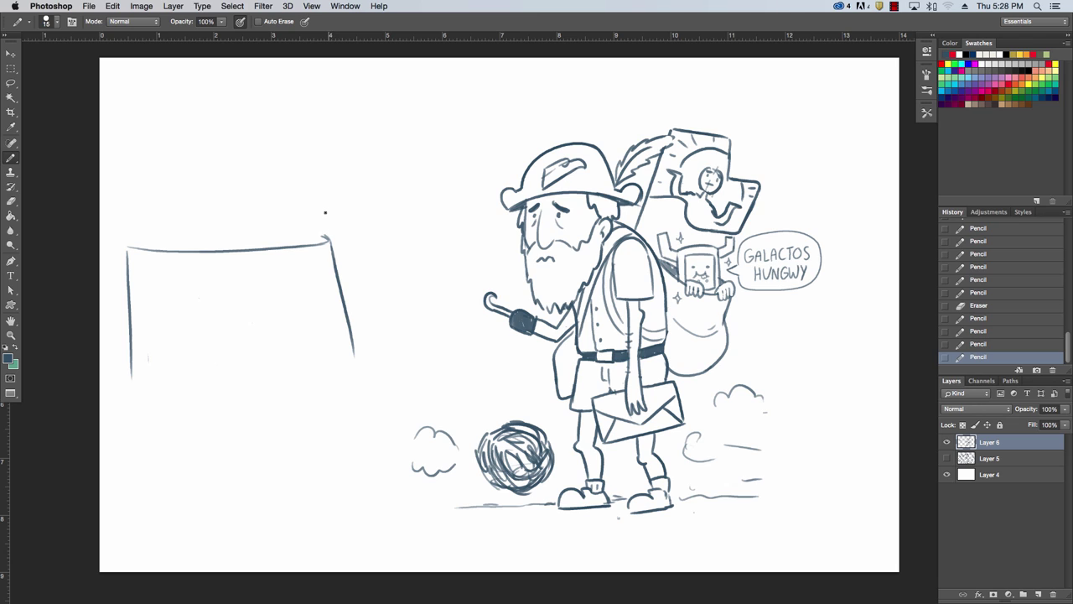
- Draw pairs of slanted ridge lines down the block's face and a second line outside its right edge
drag(193, 265, 208, 379)
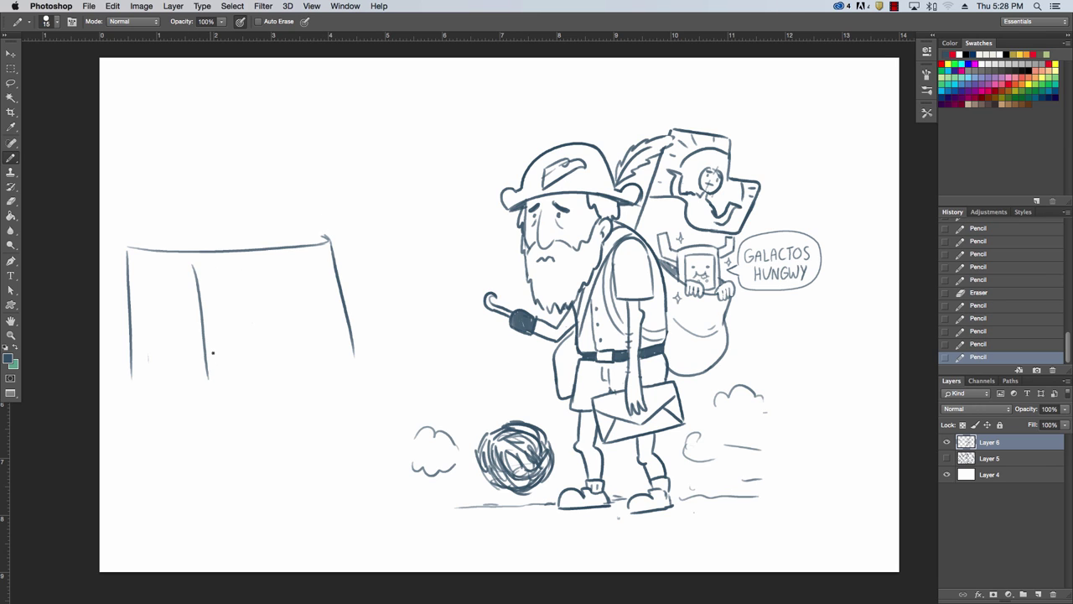
click(194, 265)
drag(200, 266, 237, 388)
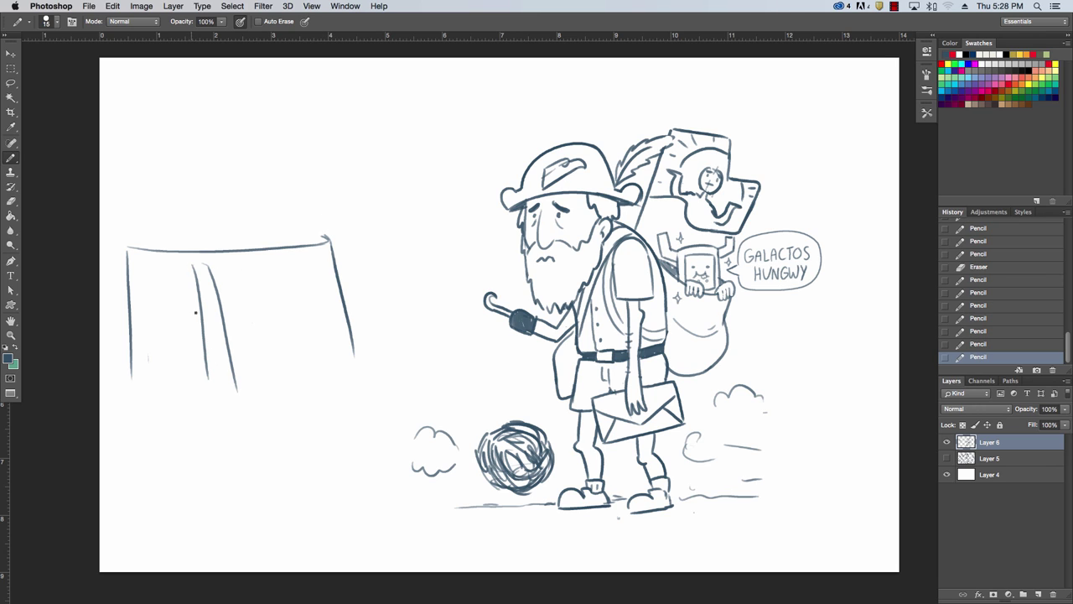
drag(192, 265, 197, 315)
drag(270, 265, 296, 388)
drag(289, 262, 322, 387)
drag(334, 250, 374, 366)
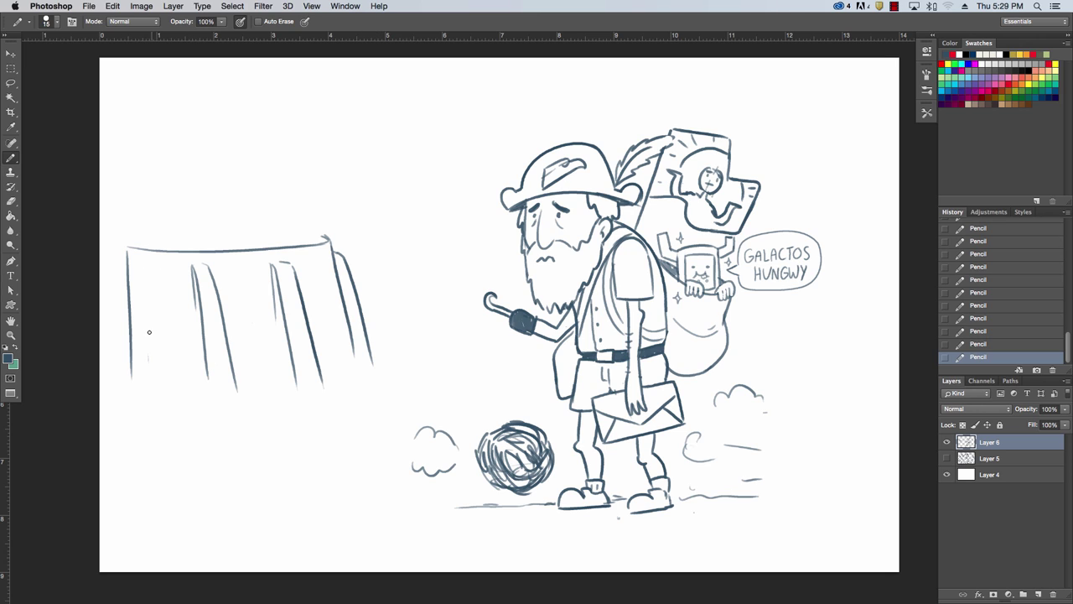
- Erase the block's left side and the leftover arch mark, and extend its top edge to the canvas border
drag(148, 354, 149, 362)
drag(128, 253, 132, 379)
mouse_move(100, 248)
mouse_down()
mouse_move(207, 240)
mouse_move(144, 249)
mouse_up()
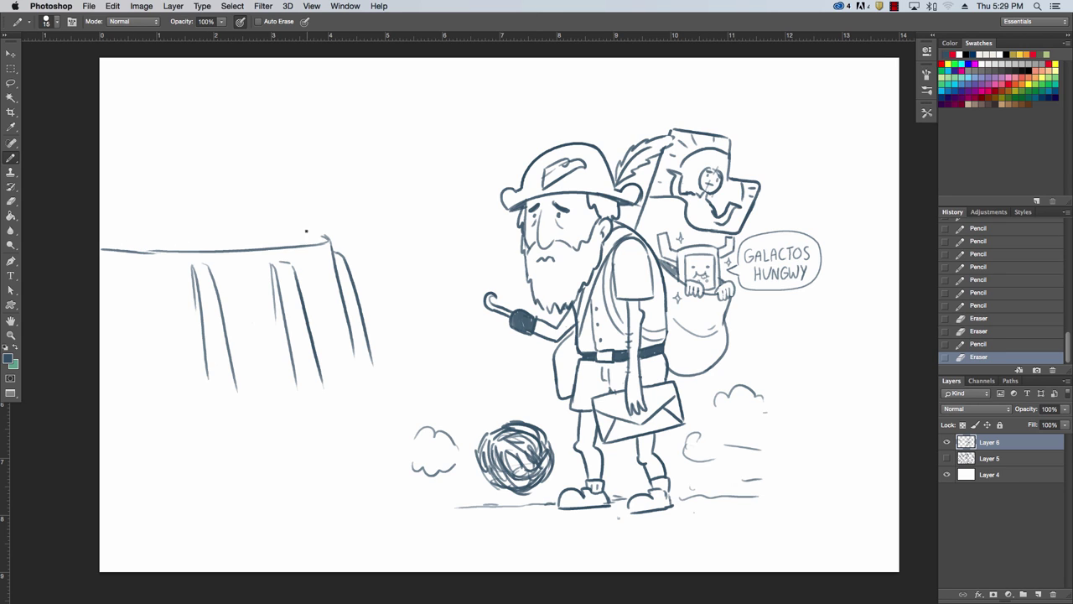
- Draw a broken line and a solid back edge above the cliff's top edge to form a thin plateau surface
mouse_move(323, 237)
mouse_down()
mouse_move(161, 225)
mouse_move(125, 238)
mouse_move(278, 238)
mouse_up()
key(super+z)
drag(285, 237, 299, 236)
drag(305, 236, 325, 237)
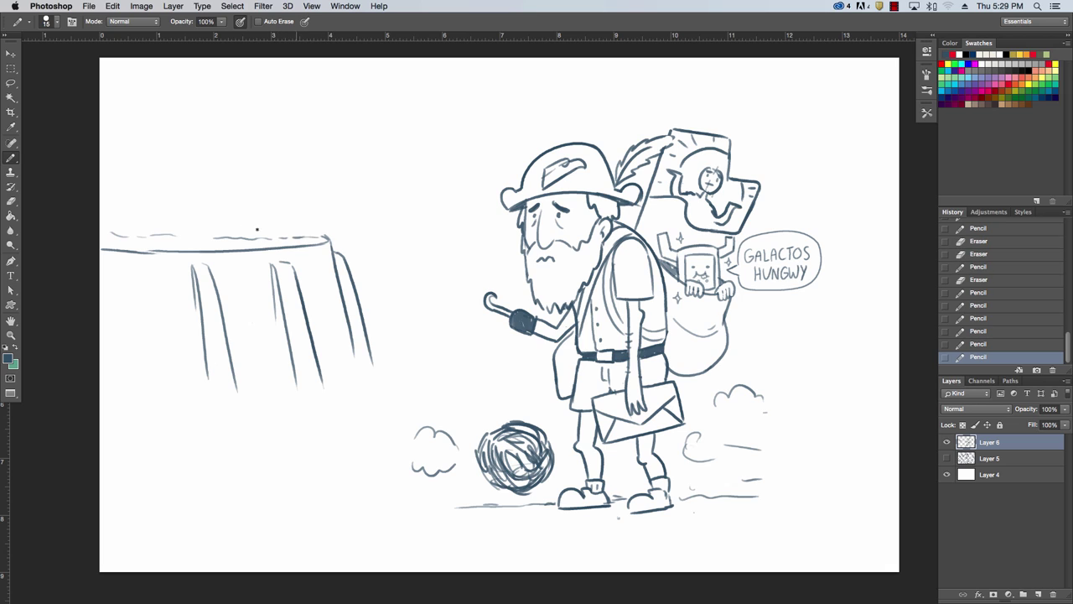
drag(205, 237, 103, 233)
drag(326, 237, 114, 229)
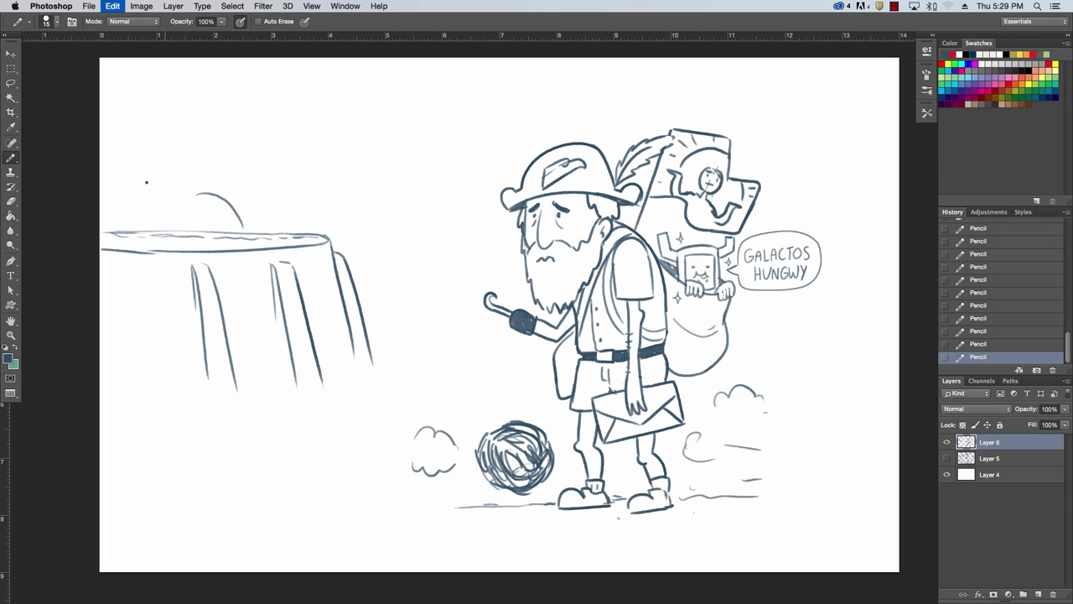
- Draw a half sun rising behind the plateau with long and short rays around it
drag(111, 190, 203, 226)
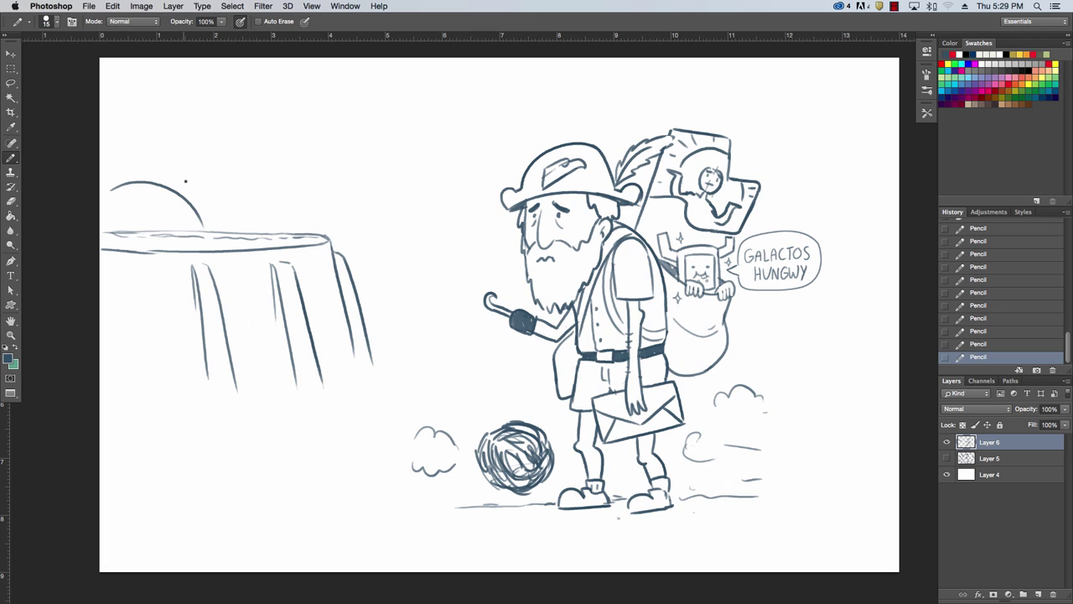
mouse_move(195, 181)
mouse_down()
mouse_move(270, 111)
mouse_move(235, 178)
mouse_move(292, 191)
mouse_move(163, 125)
mouse_move(174, 90)
mouse_up()
drag(132, 153, 112, 87)
- Extend the cliff's outer ridge lines downward and add another ridge near the canvas's left border
drag(351, 341, 364, 407)
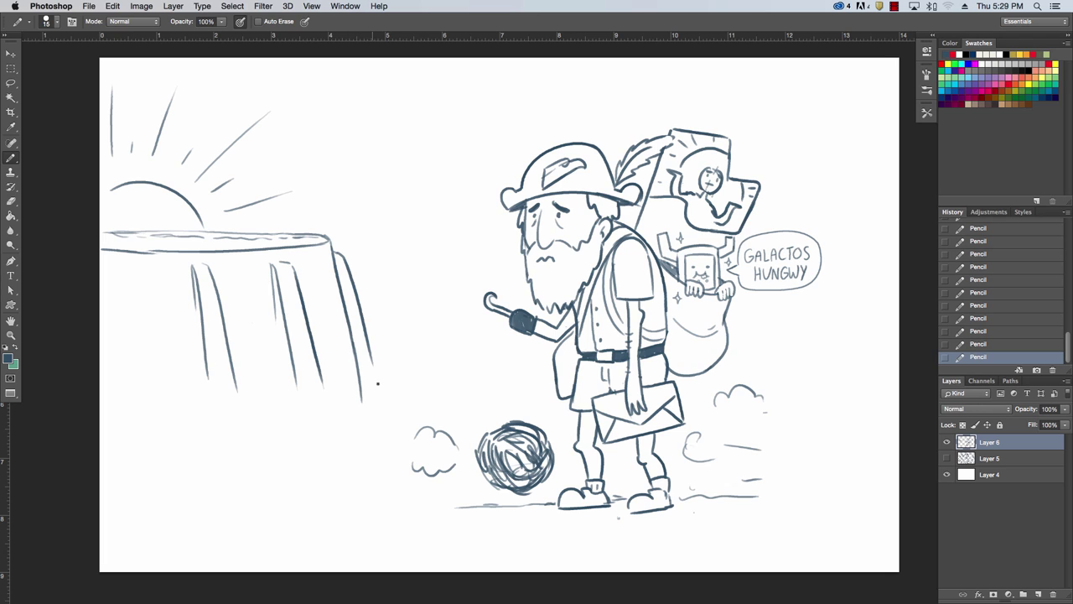
drag(372, 357, 381, 398)
drag(316, 363, 331, 414)
mouse_move(121, 270)
mouse_down()
mouse_move(155, 416)
mouse_move(172, 417)
mouse_move(184, 384)
mouse_move(152, 366)
mouse_move(155, 417)
mouse_up()
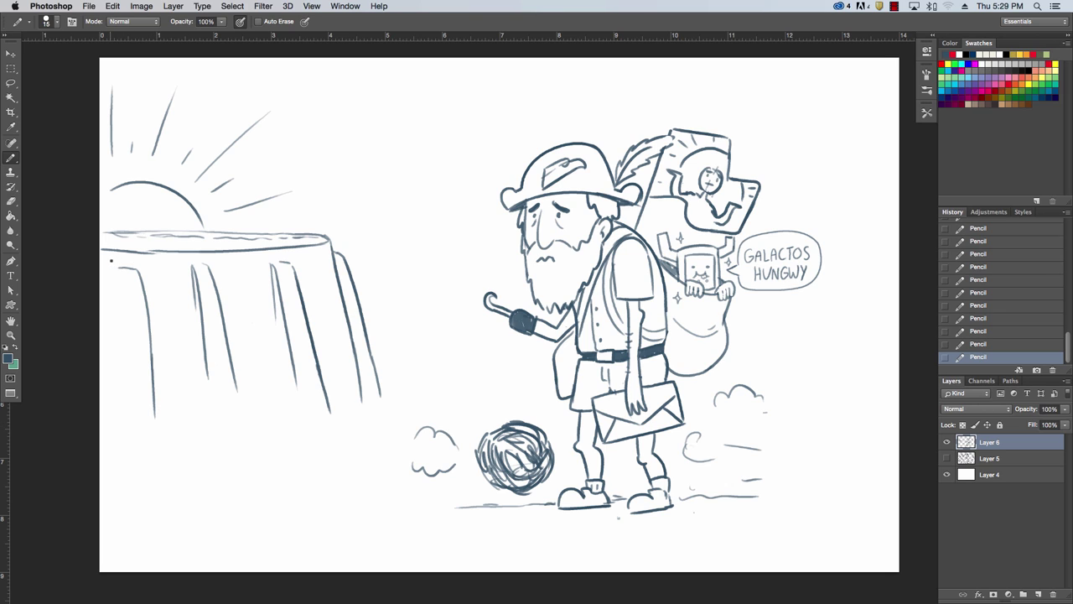
- Add a short contour line beneath the right end of the cliff's top rim, redrawing it until it fits
mouse_move(111, 261)
mouse_down()
mouse_move(233, 258)
mouse_move(322, 242)
mouse_up()
key(super+z)
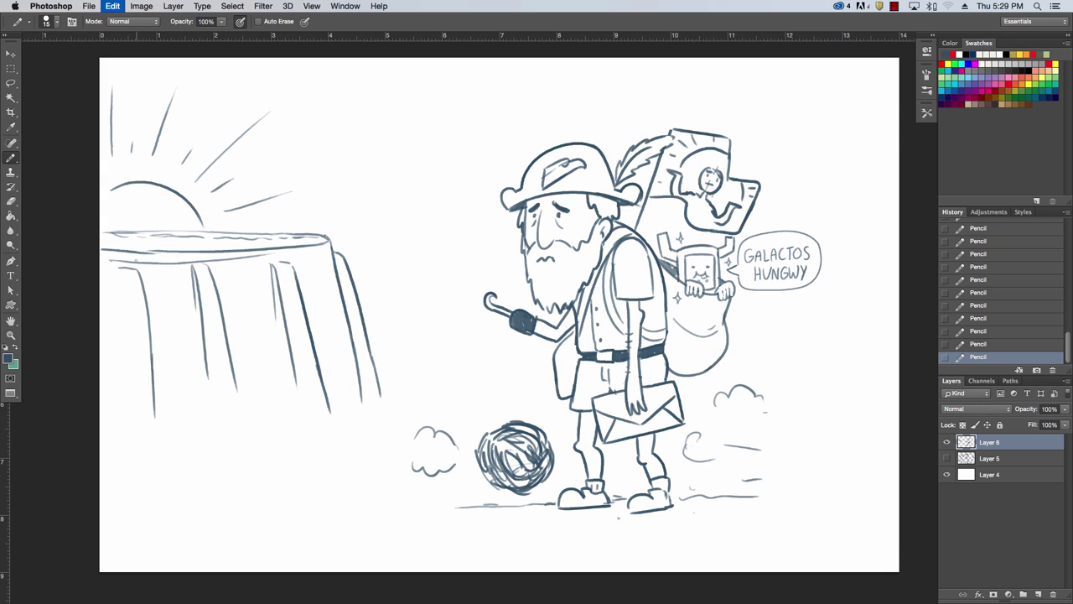
drag(111, 262, 258, 261)
key(super+z)
drag(127, 260, 304, 266)
key(super+z)
drag(117, 267, 327, 252)
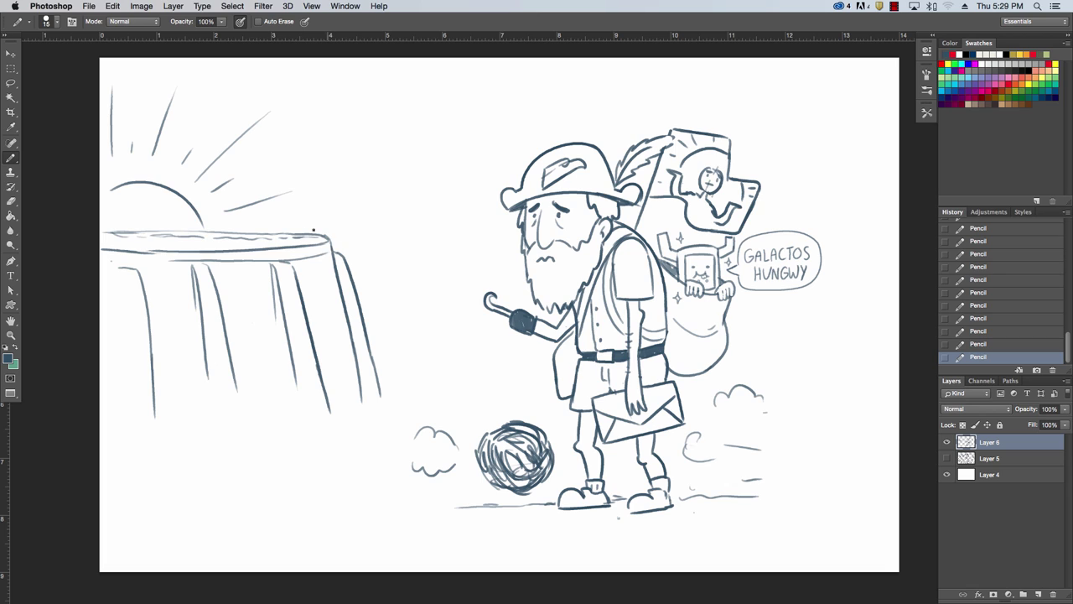
key(super+z)
drag(224, 259, 332, 242)
key(super+z)
drag(249, 257, 311, 245)
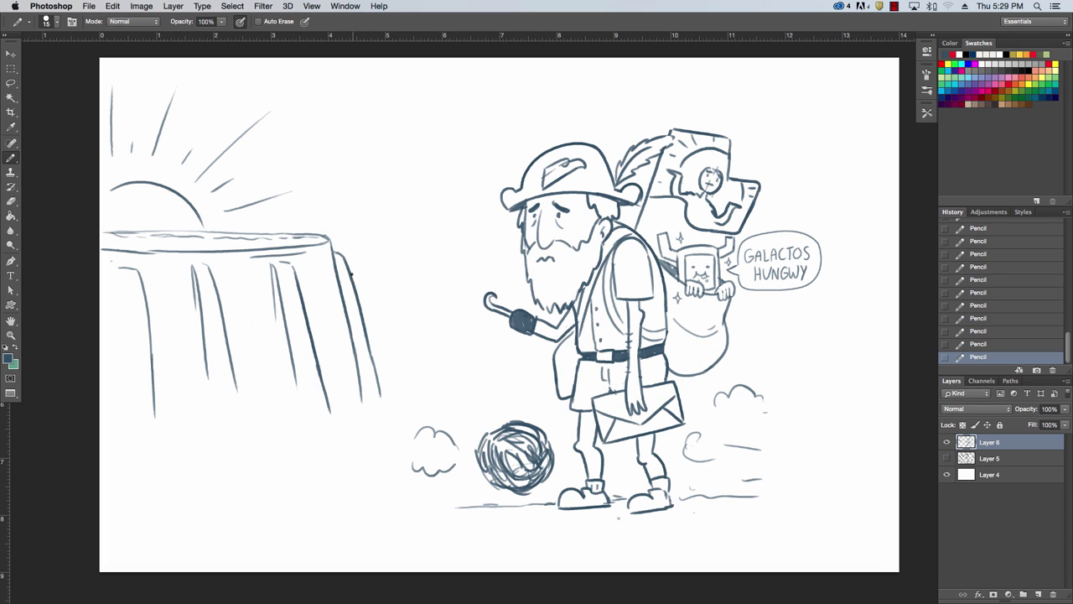
- Draw a muscular flexed arm rising from the cliff's right side, with shoulder, bicep and forearm outlines
mouse_move(352, 274)
mouse_down()
mouse_move(386, 272)
mouse_move(363, 316)
mouse_up()
drag(373, 364, 400, 334)
drag(382, 267, 410, 256)
drag(401, 341, 435, 293)
drag(404, 254, 390, 210)
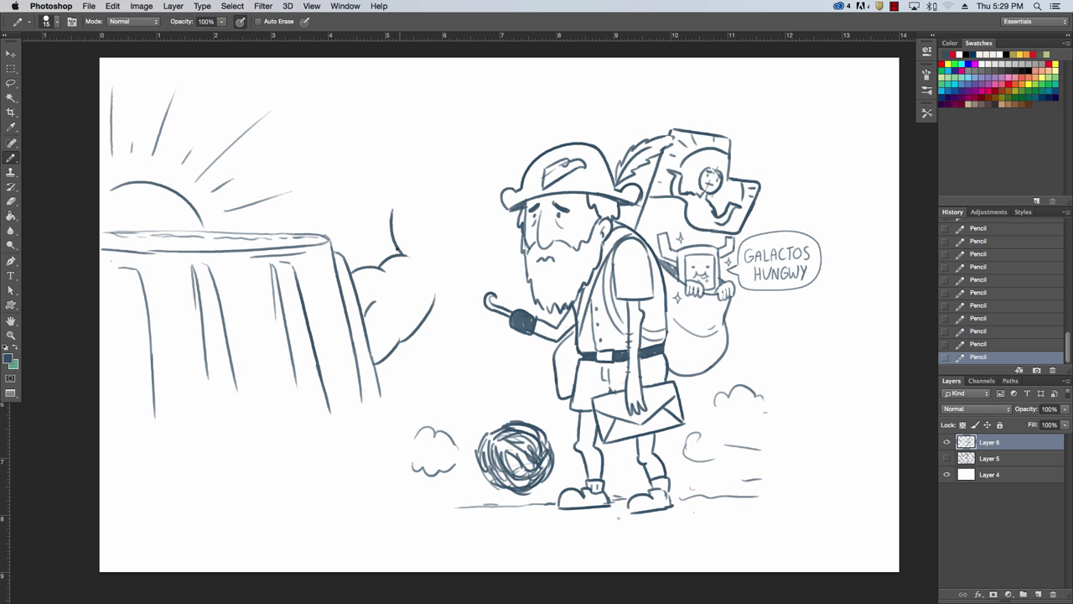
key(ctrl+z)
mouse_move(395, 254)
mouse_down()
mouse_move(397, 225)
mouse_move(446, 278)
mouse_move(434, 303)
mouse_up()
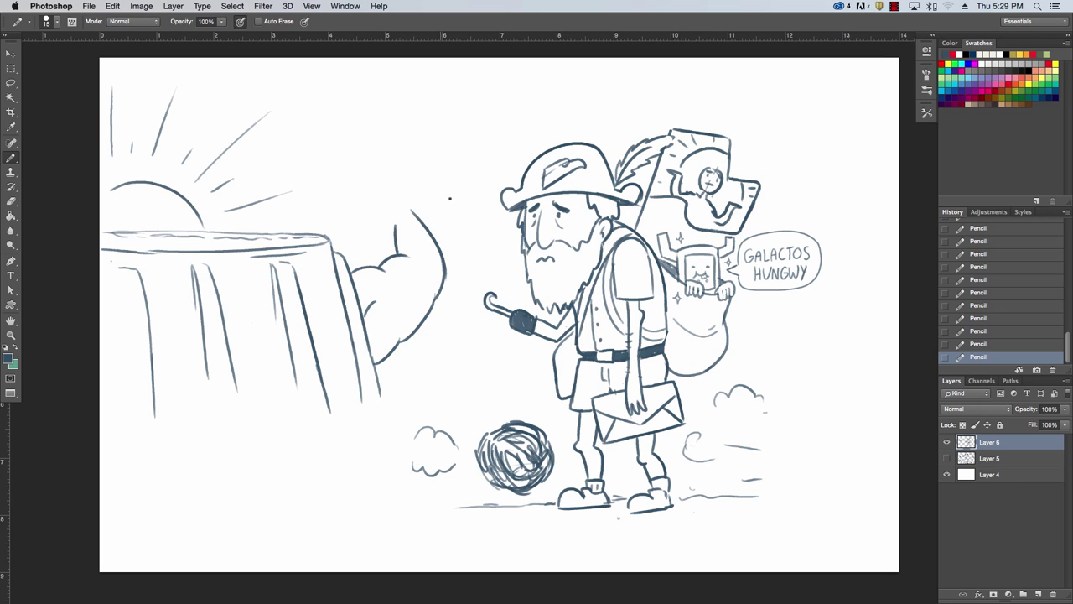
- Draw the upper and lower edges of a thigh extending from the cliff's right side, and erase the overlapping dust cloud
drag(377, 379, 447, 377)
mouse_move(386, 426)
mouse_down()
mouse_move(454, 410)
mouse_move(347, 470)
mouse_move(452, 421)
mouse_move(428, 431)
mouse_move(442, 422)
mouse_up()
key(super+z)
key(super+z)
key(e)
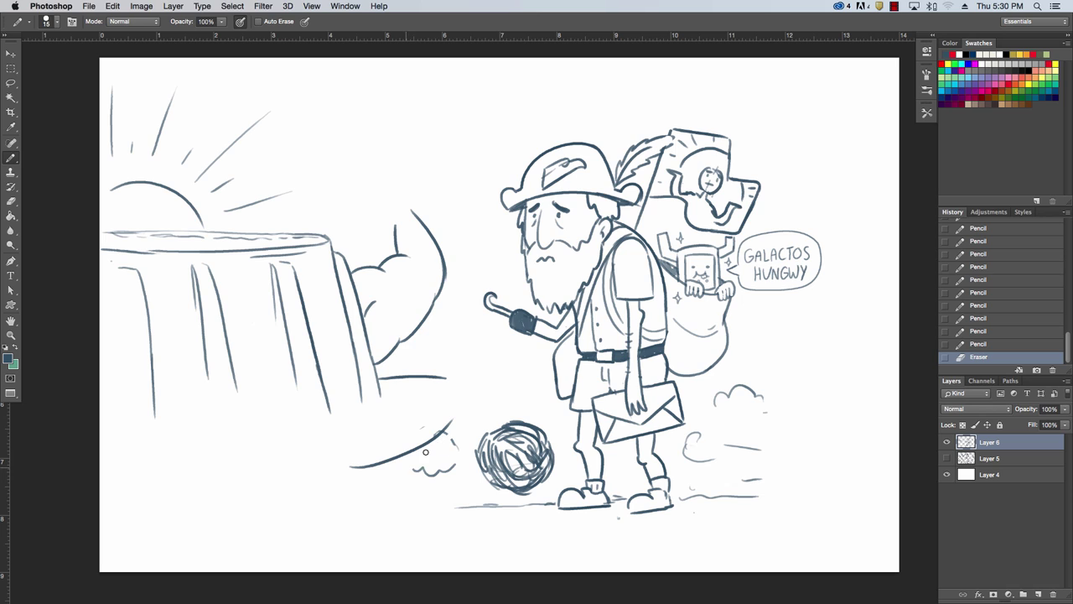
mouse_move(411, 471)
mouse_down()
mouse_move(460, 443)
mouse_move(438, 477)
mouse_move(457, 460)
mouse_up()
- Extend the leg with a knee bump and lower leg toward the bearded man, adding a hem line and trimming the overlapping cliff edge
drag(448, 378, 532, 389)
mouse_move(450, 414)
mouse_down()
mouse_move(474, 427)
mouse_move(571, 426)
mouse_up()
click(553, 394)
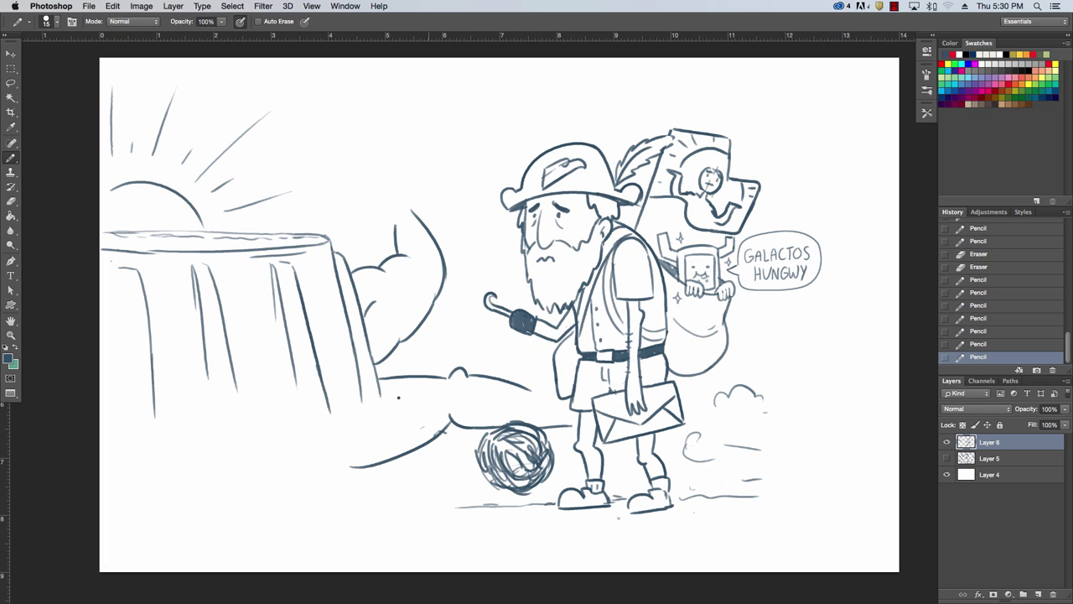
drag(406, 378, 402, 452)
mouse_move(374, 381)
mouse_down()
mouse_move(381, 392)
mouse_move(360, 405)
mouse_up()
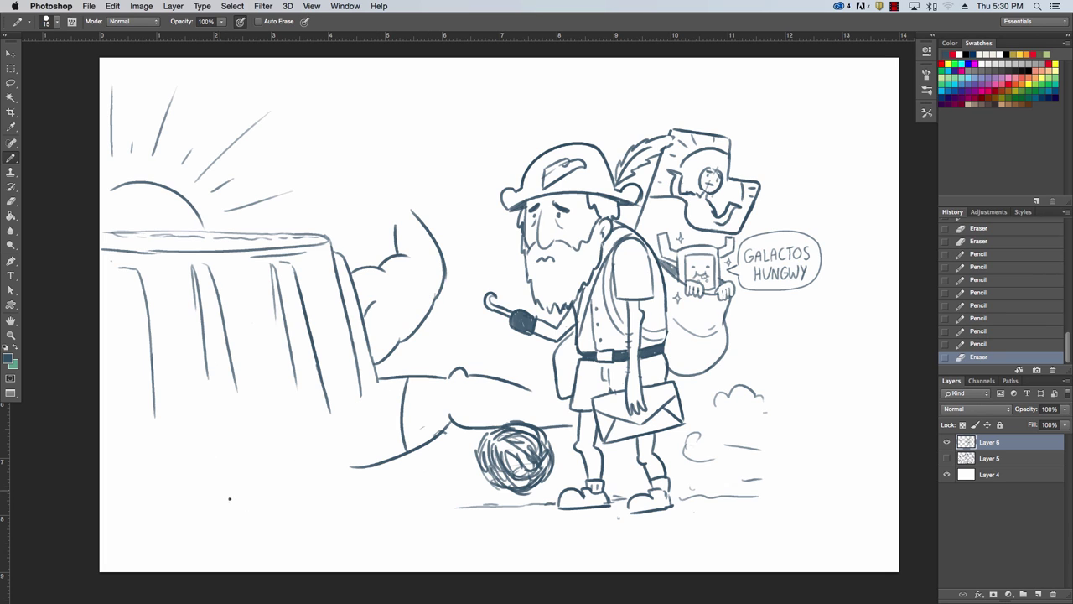
- Draw a rounded scallop along the cliff's base, ending near the underside of the thigh
drag(221, 494, 366, 472)
key(ctrl+z)
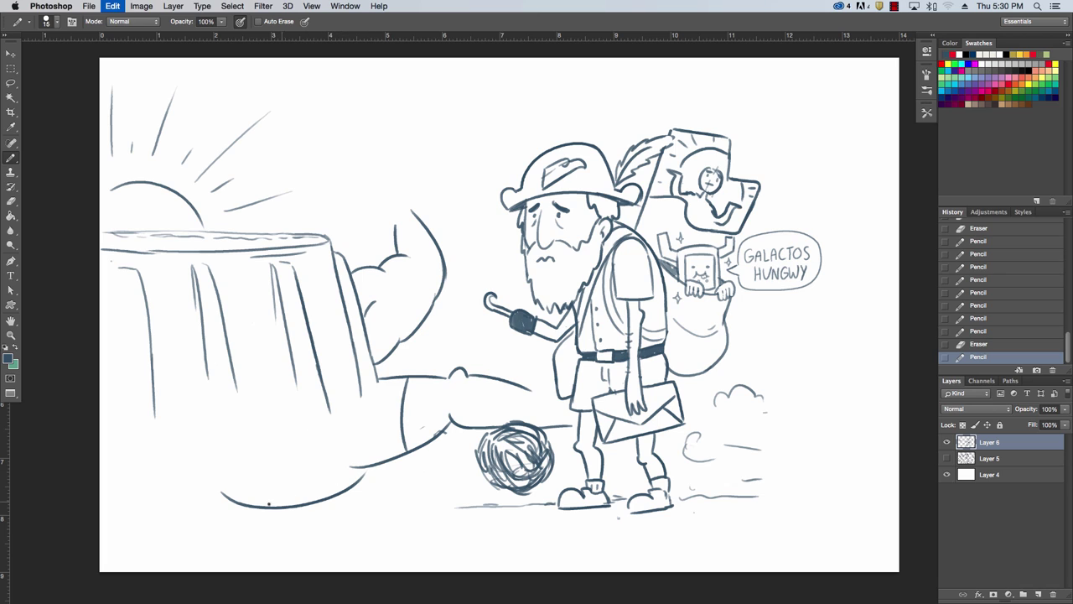
drag(219, 496, 343, 472)
key(ctrl+z)
drag(221, 493, 357, 473)
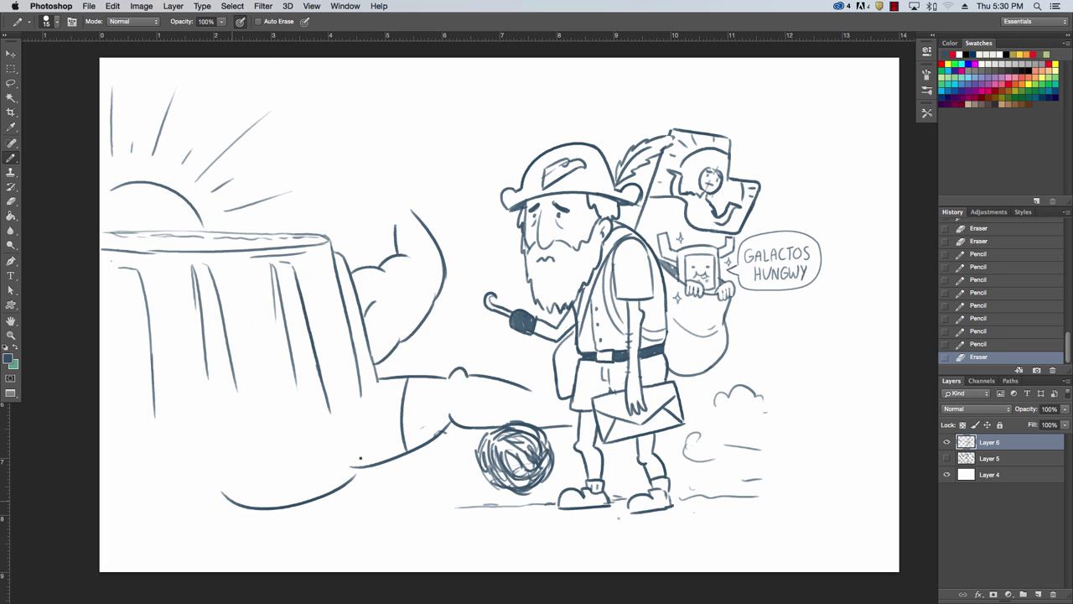
- Draw a second rounded scallop along the cliff's base and continue the base line to the canvas's left border
drag(126, 501, 235, 484)
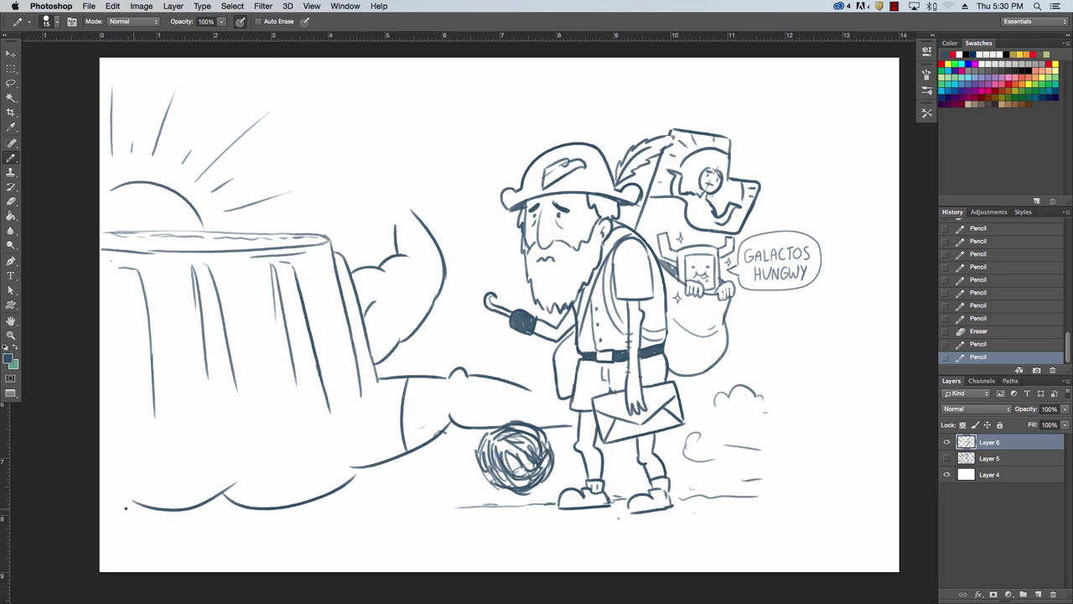
key(ctrl+z)
drag(115, 502, 224, 488)
key(ctrl+z)
drag(115, 491, 232, 479)
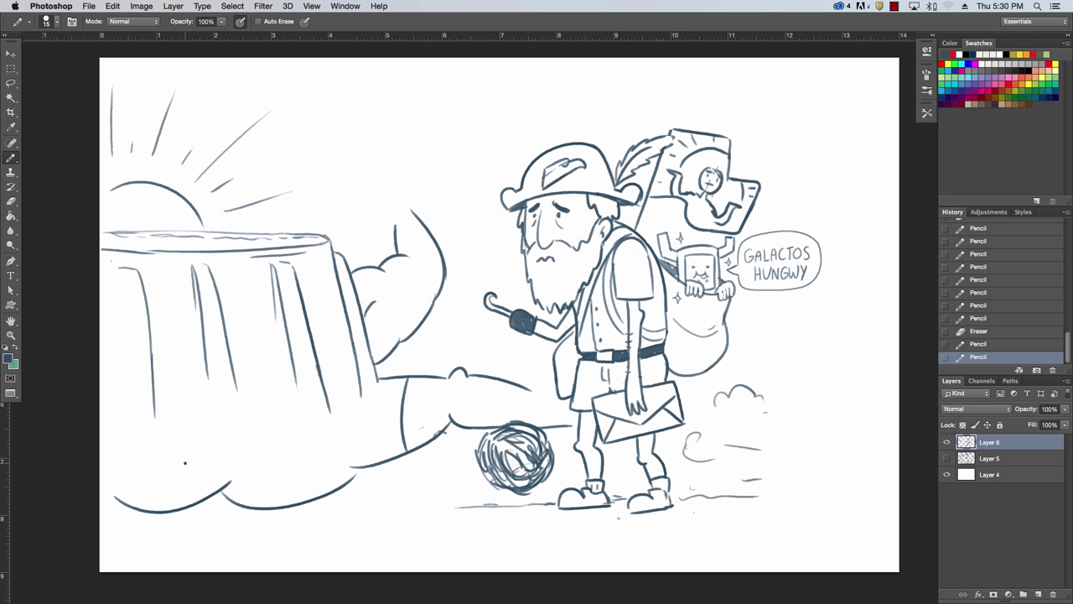
click(115, 494)
drag(100, 497, 124, 491)
- Draw a clenched fist on the raised arm, and extend the cliff's ridge lines downward with an extra ridge near the left border
mouse_move(391, 224)
mouse_down()
mouse_move(382, 211)
mouse_move(393, 208)
mouse_move(376, 199)
mouse_move(406, 188)
mouse_up()
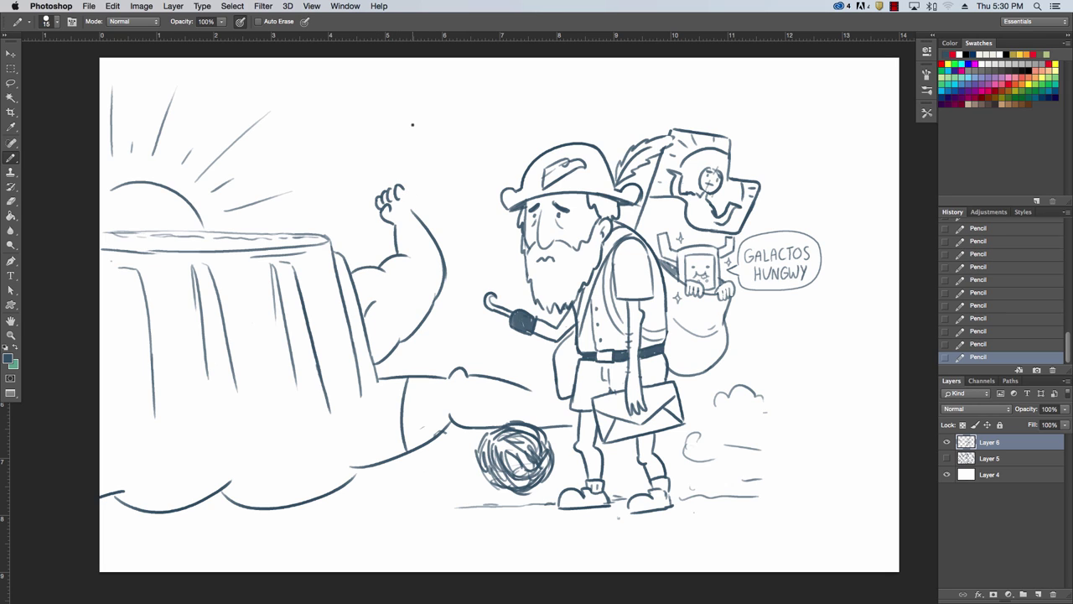
drag(206, 354, 218, 436)
mouse_move(233, 380)
mouse_down()
mouse_move(245, 428)
mouse_move(237, 449)
mouse_up()
drag(333, 413, 323, 431)
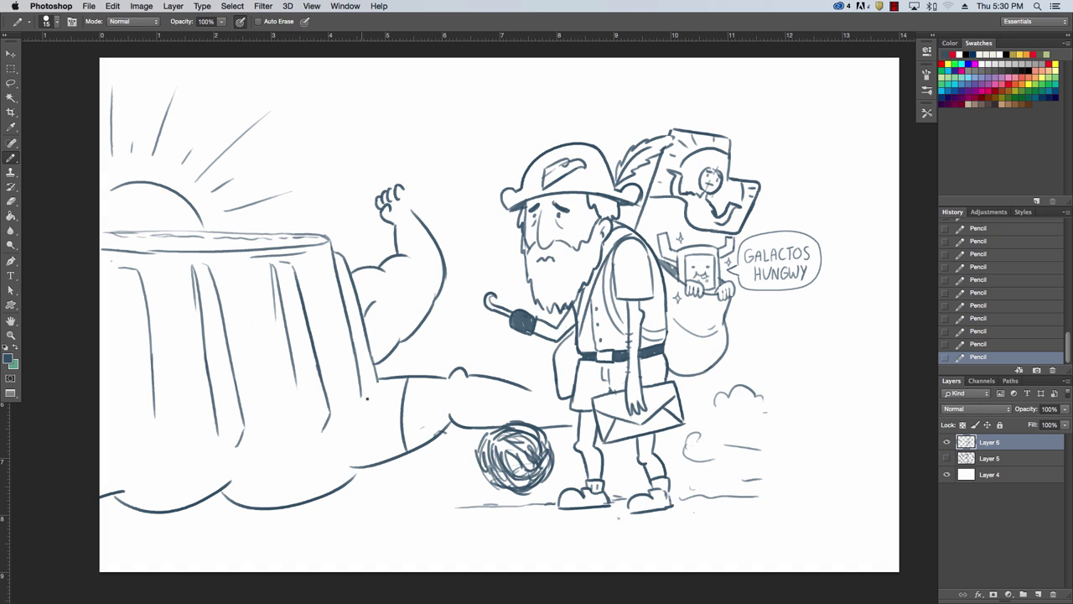
drag(361, 390, 364, 397)
drag(120, 289, 130, 427)
- Complete the lower leg at the ankle and draw a ground line from the cliff's base to the scribbled ball
mouse_move(531, 389)
mouse_down()
mouse_move(560, 404)
mouse_move(553, 425)
mouse_move(577, 433)
mouse_up()
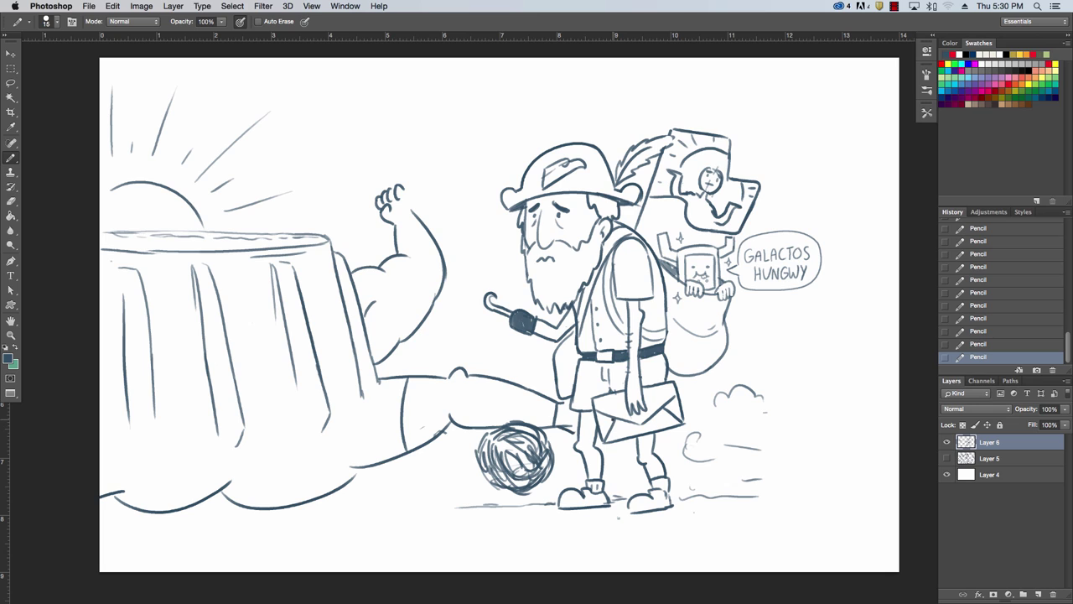
mouse_move(339, 485)
mouse_down()
mouse_move(363, 466)
mouse_move(455, 467)
mouse_up()
key(super+z)
drag(303, 503, 465, 503)
key(super+z)
drag(302, 504, 513, 491)
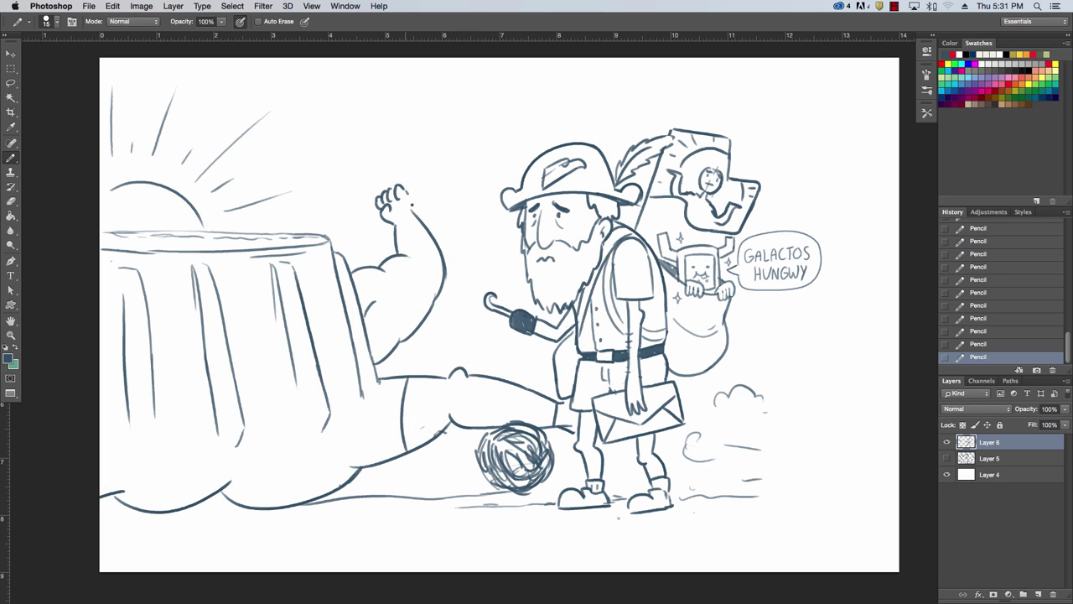
- Draw a striped candy cane gripped in the cliff creature's raised fist
mouse_move(381, 206)
mouse_down()
mouse_move(354, 221)
mouse_move(359, 231)
mouse_move(470, 166)
mouse_up()
mouse_move(444, 173)
mouse_down()
mouse_move(454, 183)
mouse_move(436, 157)
mouse_move(467, 165)
mouse_move(404, 203)
mouse_move(449, 178)
mouse_move(448, 161)
mouse_up()
key(super+alt+z)
key(super+alt+z)
key(e)
key(b)
drag(461, 150, 437, 157)
drag(377, 214, 361, 224)
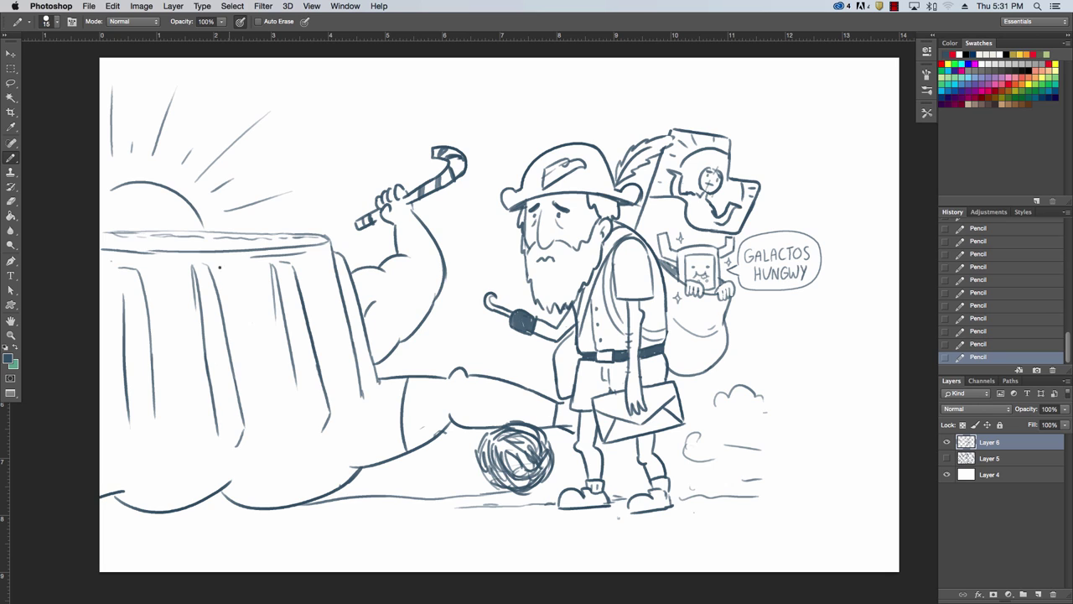
- Draw a stern face with angry brows, nose, mouth and chin between the cliff's central ridges
mouse_move(221, 269)
mouse_down()
mouse_move(265, 269)
mouse_move(231, 277)
mouse_move(260, 280)
mouse_up()
key(ctrl+z)
mouse_move(220, 291)
mouse_down()
mouse_move(228, 308)
mouse_move(269, 289)
mouse_move(243, 329)
mouse_move(263, 315)
mouse_move(249, 300)
mouse_move(258, 307)
mouse_move(236, 307)
mouse_up()
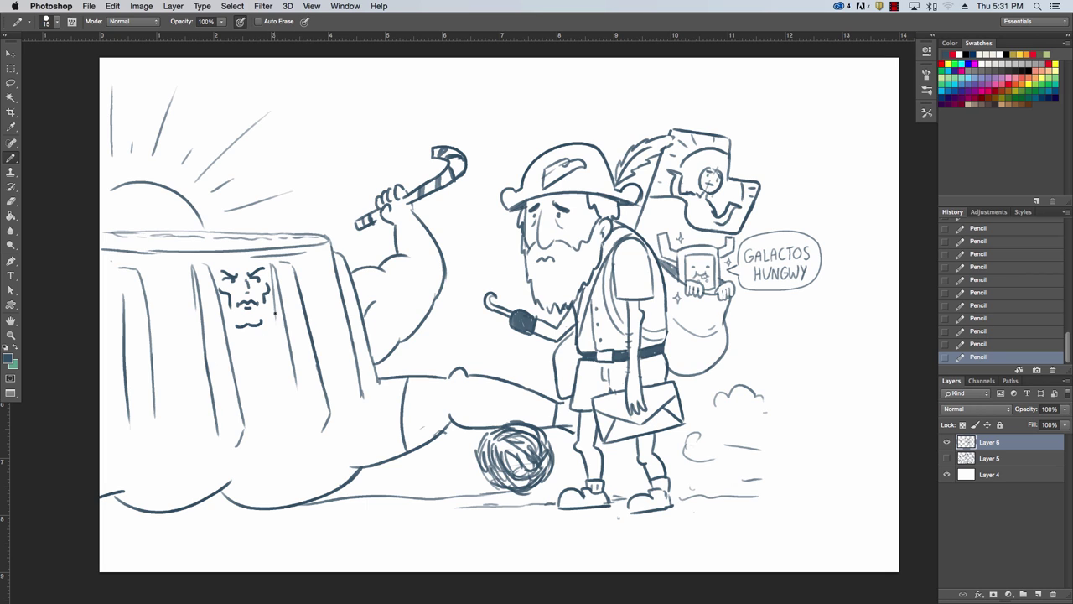
- Add vertical shading lines alongside the cliff's ridges below and to the left of the face
drag(275, 310, 280, 357)
drag(192, 286, 197, 372)
drag(115, 301, 118, 411)
drag(126, 284, 130, 426)
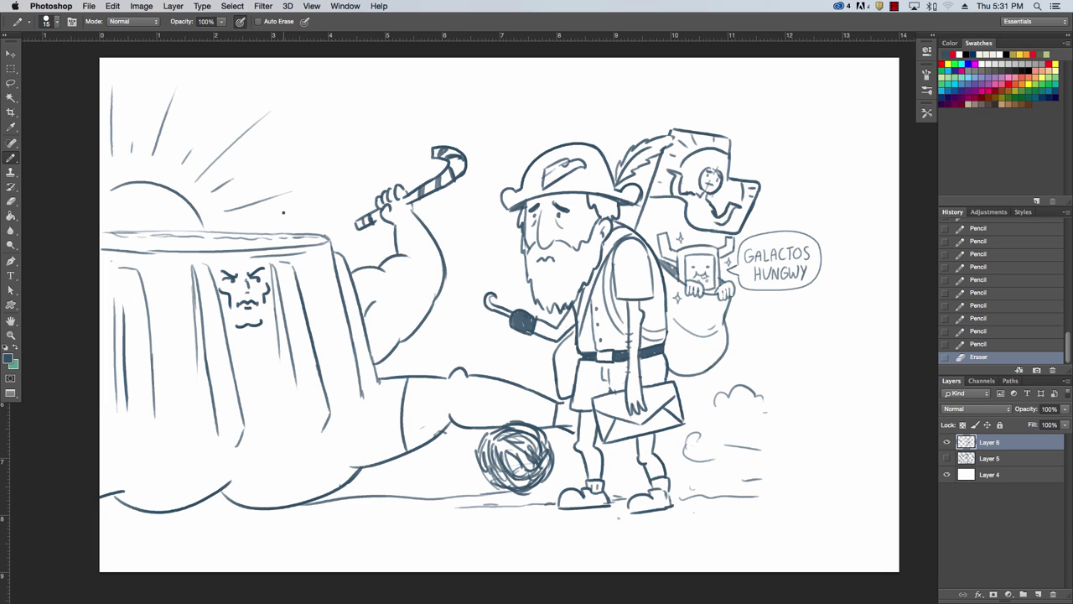
- Clean up the stern face's features and add forehead and temple lines around its brows
mouse_move(223, 288)
mouse_down()
mouse_move(265, 281)
mouse_move(257, 275)
mouse_up()
click(234, 296)
click(263, 290)
click(258, 281)
click(257, 266)
mouse_move(269, 264)
mouse_down()
mouse_move(273, 279)
mouse_move(219, 260)
mouse_up()
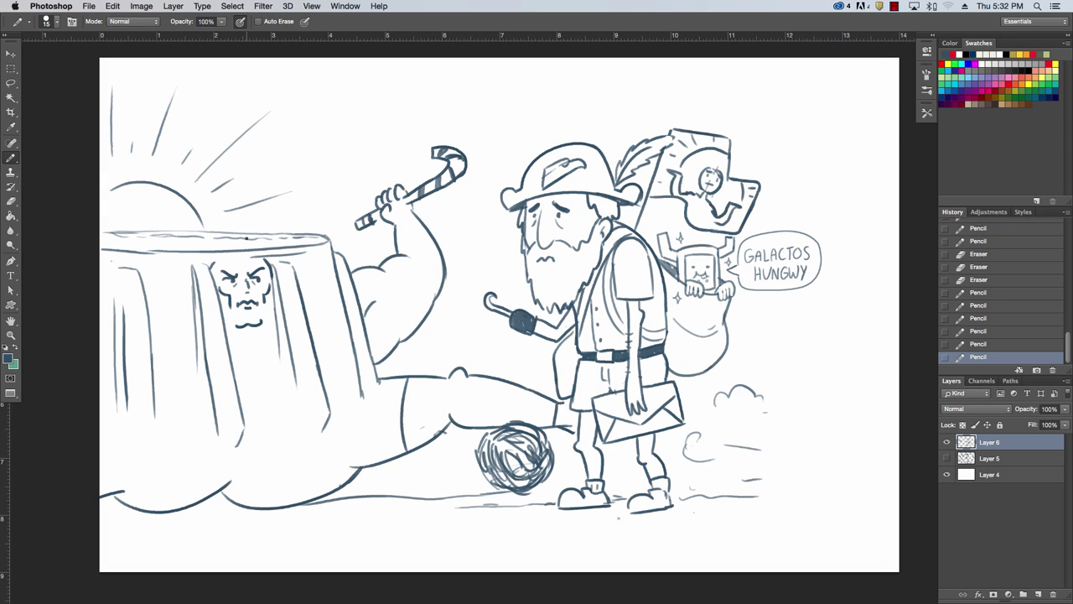
- Refine the fist's fingers around the candy cane, and add vein marks and small dots to the arm and leg
mouse_move(398, 190)
mouse_down()
mouse_move(412, 203)
mouse_move(400, 209)
mouse_up()
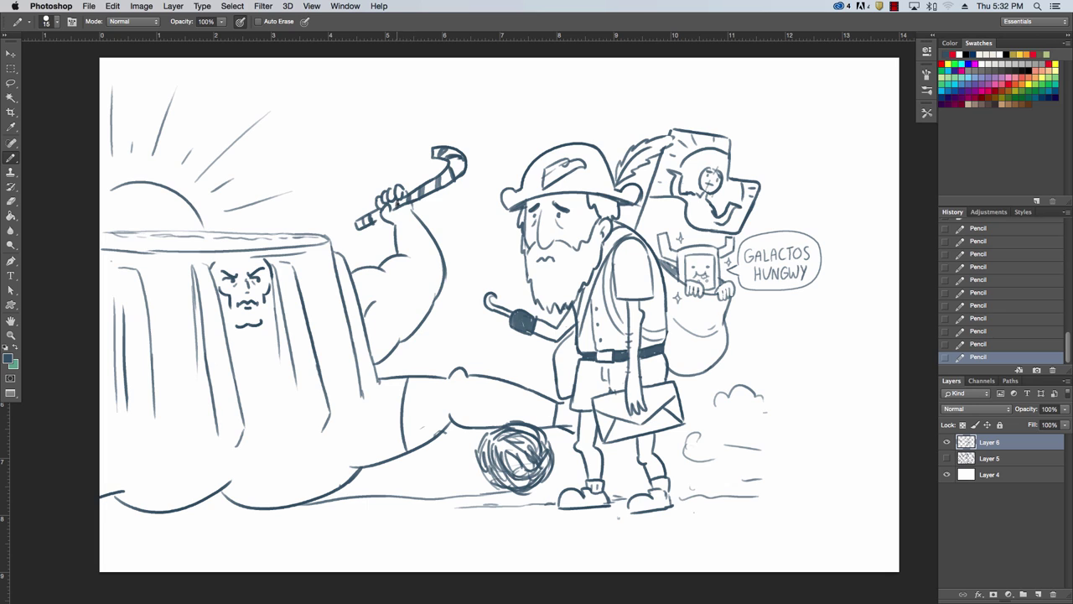
mouse_move(398, 277)
mouse_down()
mouse_move(413, 287)
mouse_move(408, 297)
mouse_up()
drag(419, 399, 426, 401)
mouse_move(430, 395)
mouse_down()
mouse_move(432, 408)
mouse_move(420, 410)
mouse_move(476, 403)
mouse_up()
click(496, 397)
drag(390, 307, 394, 311)
- Add an angled end to a ridge on the cliff's lower right and draw sock bands around the creature's ankle
drag(293, 423, 299, 407)
mouse_move(533, 392)
mouse_down()
mouse_move(543, 422)
mouse_move(557, 406)
mouse_up()
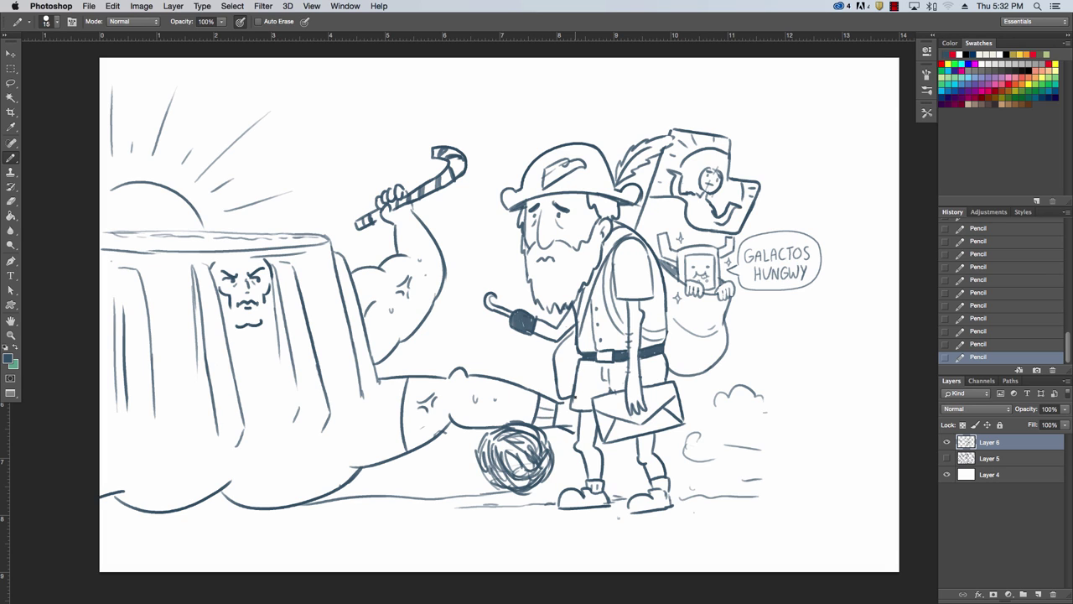